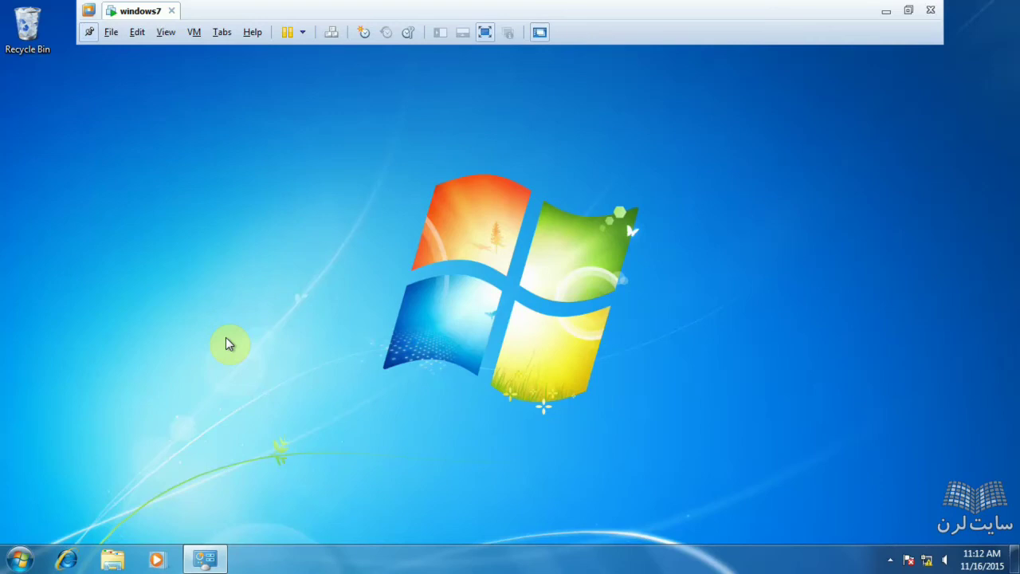
Open the Region and Language settings from Control Panel, close the Control Panel window, and move the dialog nearer the desktop's center
left_click(19, 559)
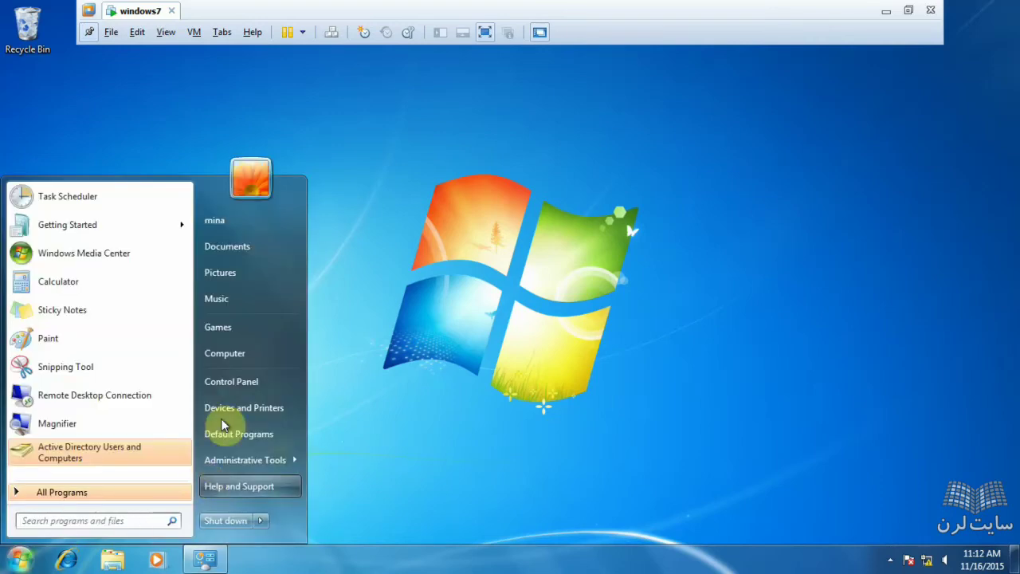
left_click(233, 382)
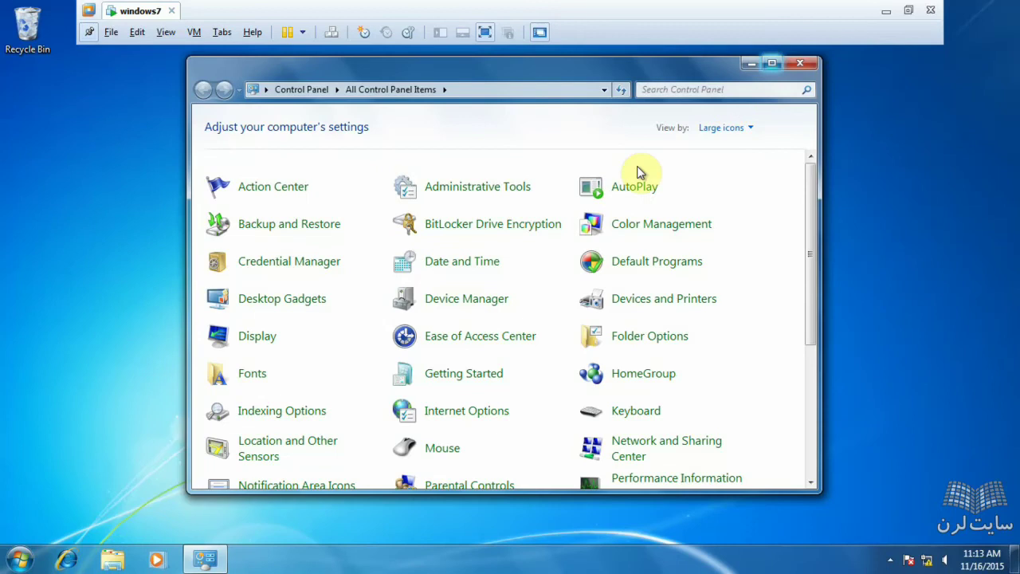
left_click(770, 64)
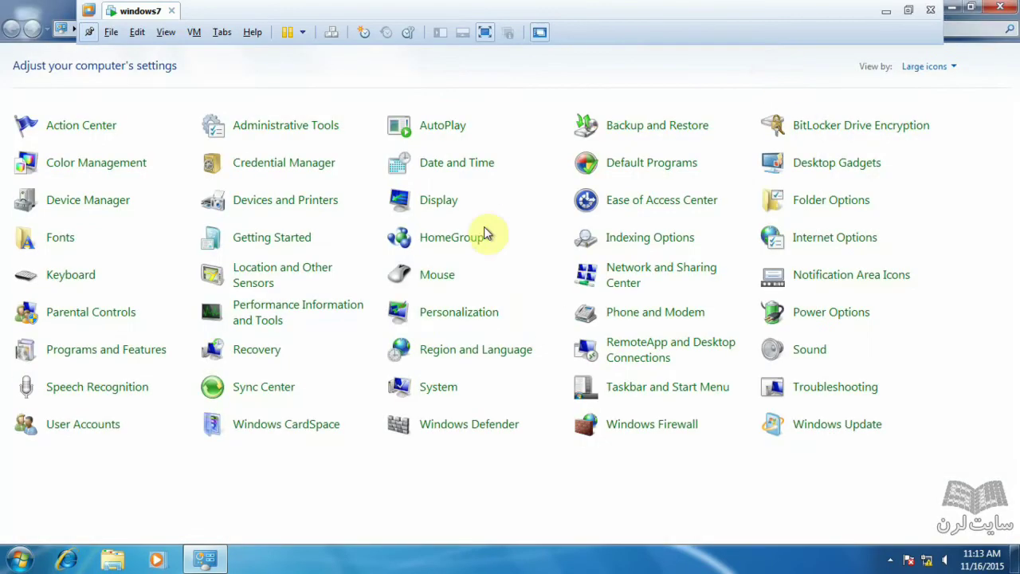
left_click(482, 360)
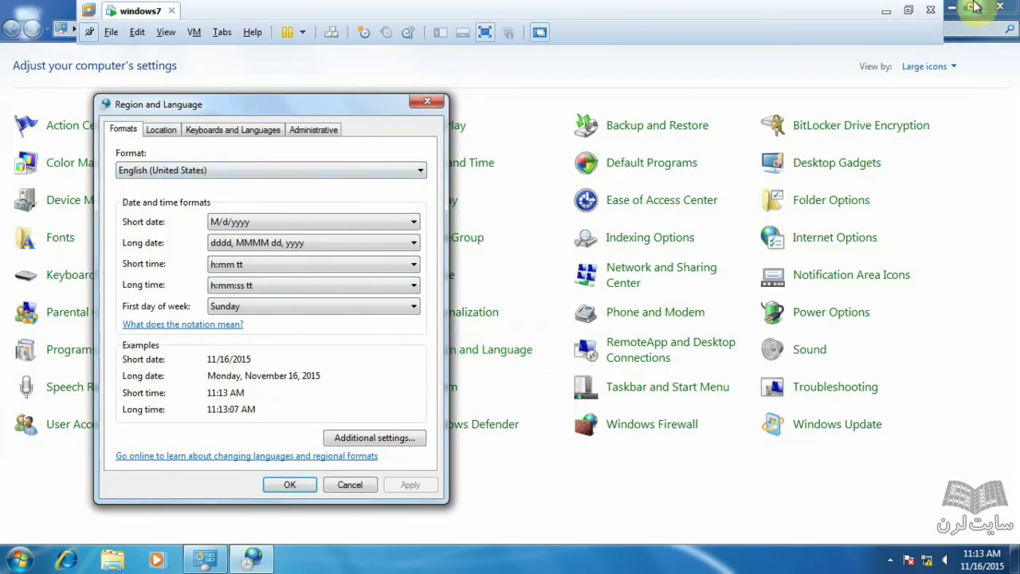
left_click(1000, 7)
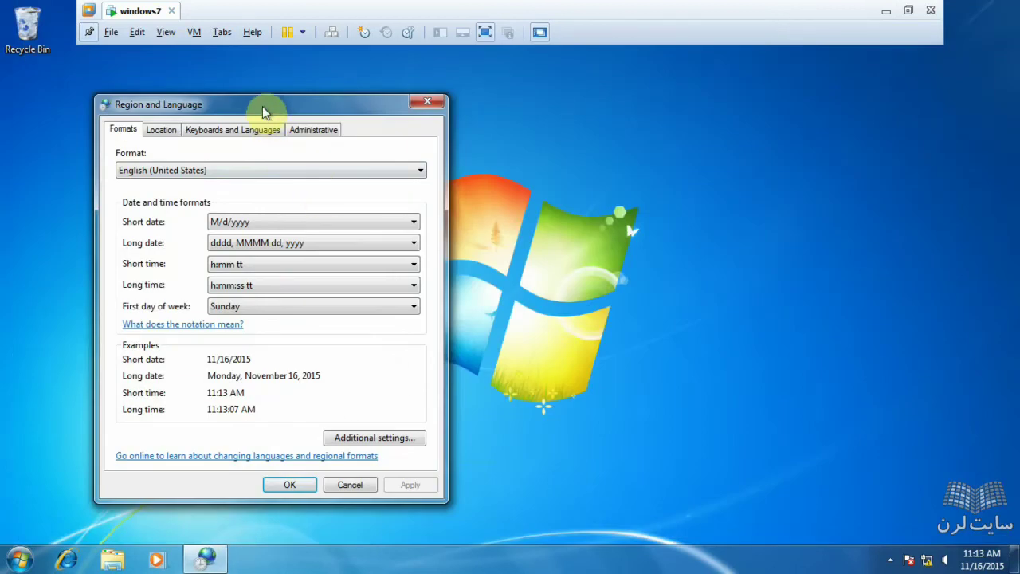
left_click_drag(264, 112, 492, 86)
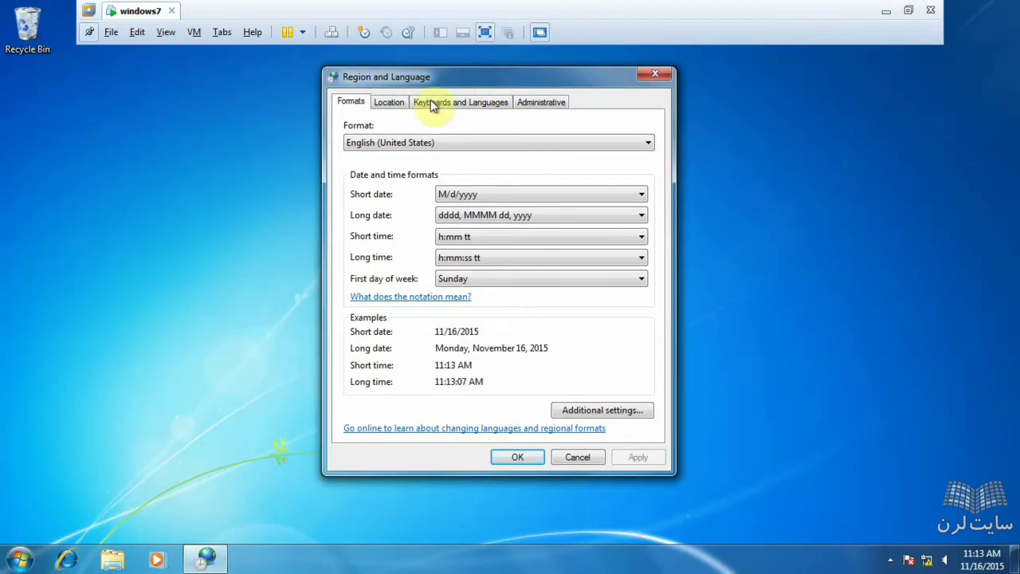
Change the regional format to Persian
left_click(390, 142)
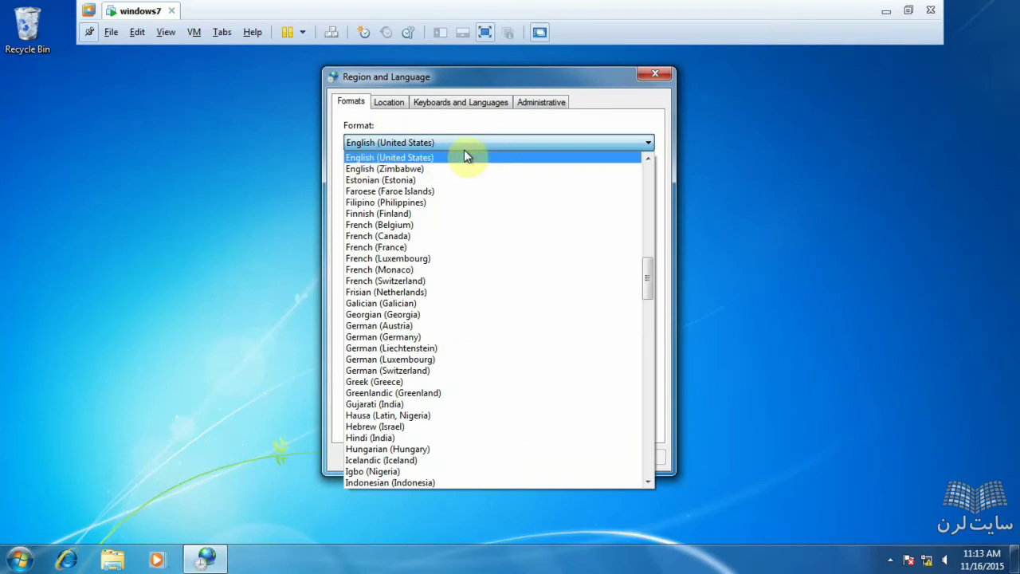
key("p")
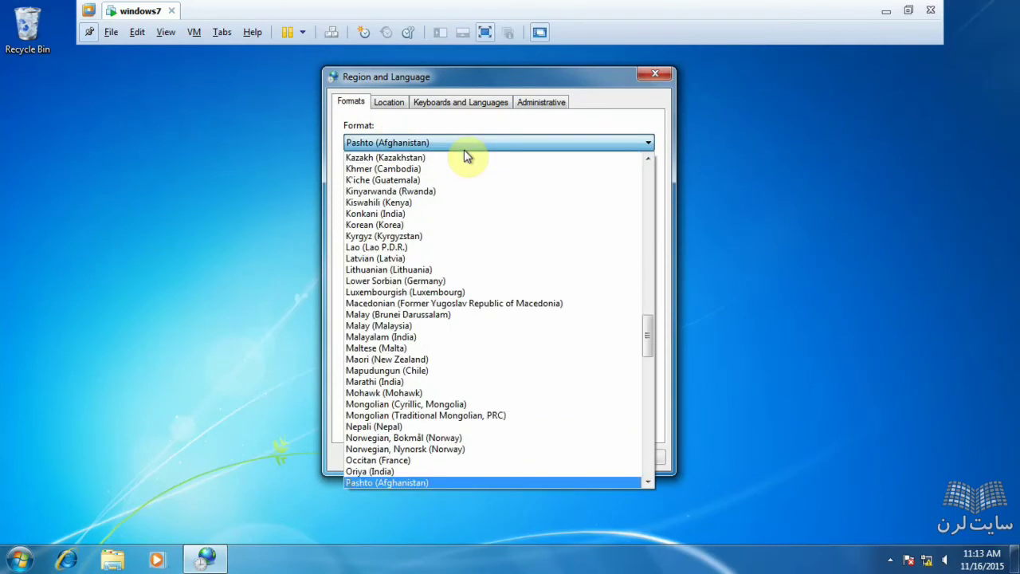
key("Down")
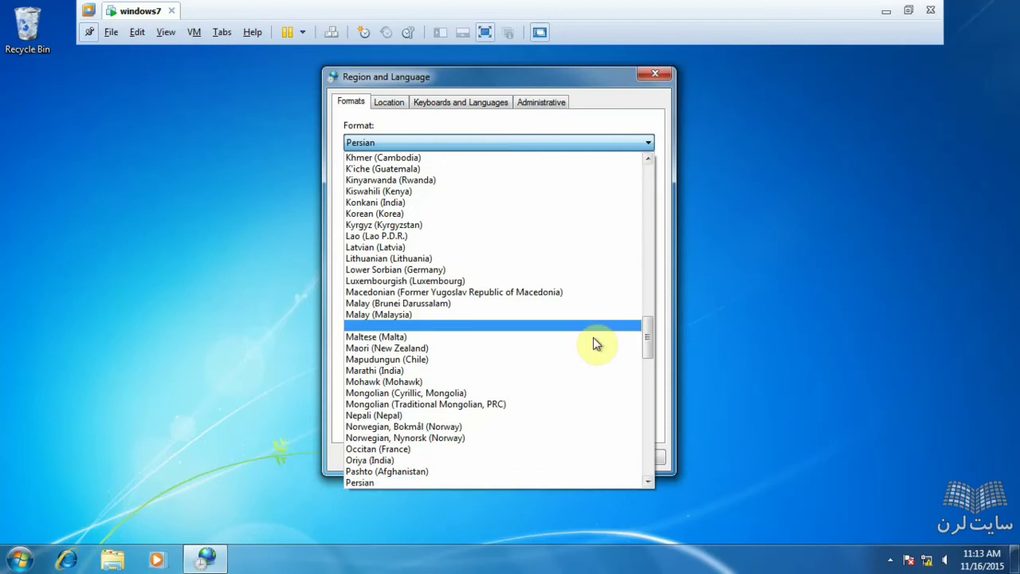
left_click(374, 482)
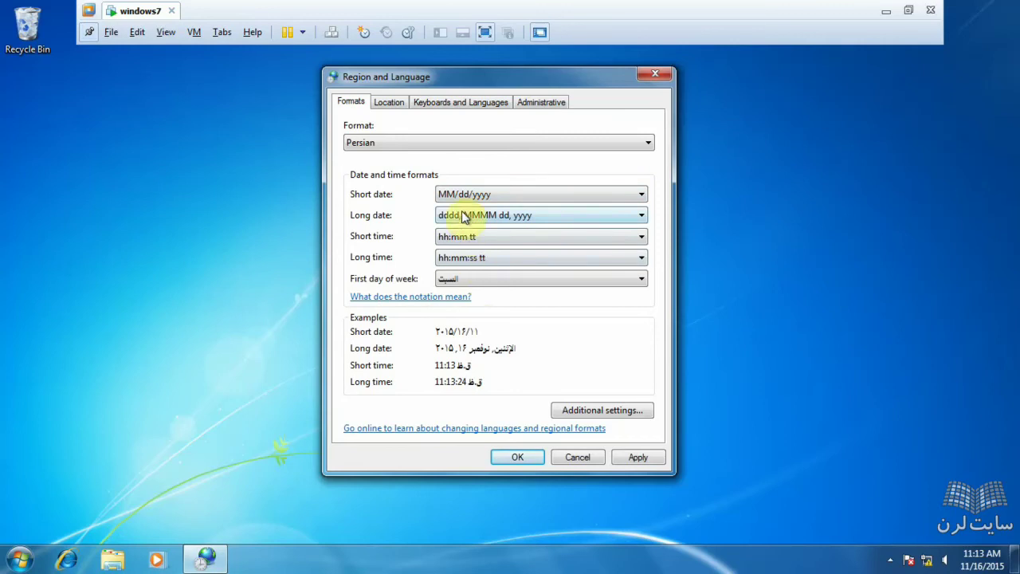
Set the regional format to English (United States)
left_click(421, 144)
key("e")
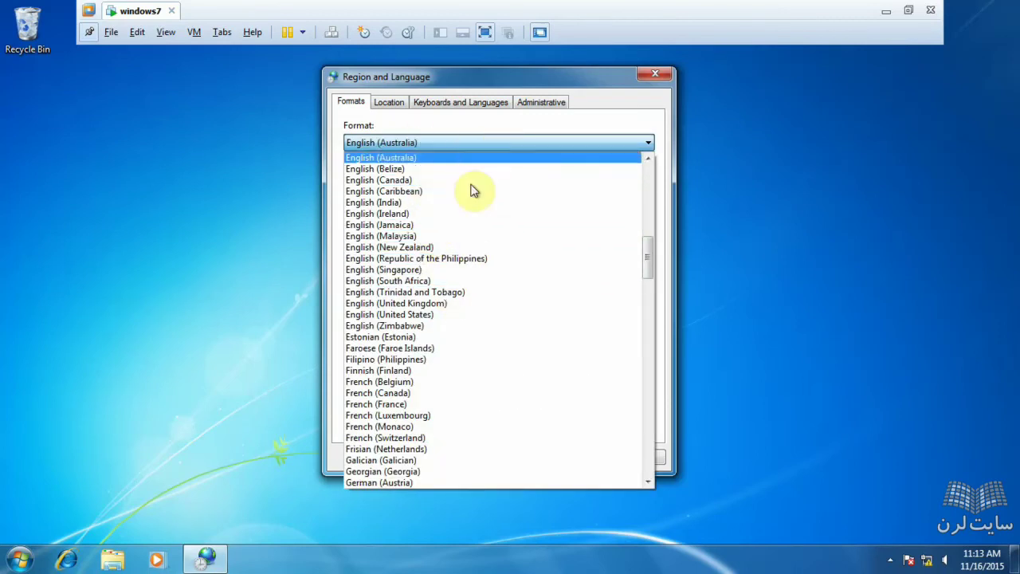
left_click(434, 315)
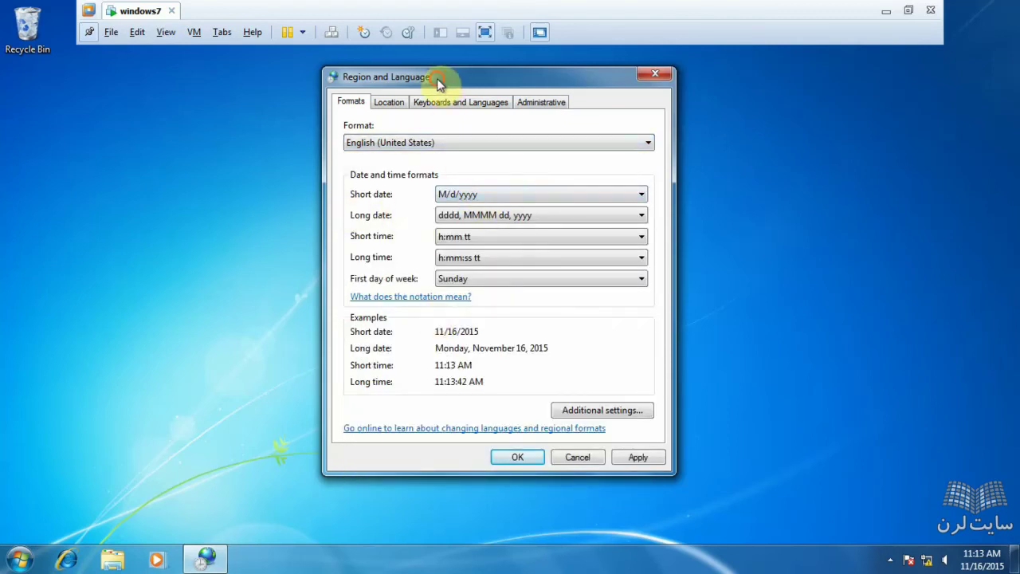
Examine the available short date formats without choosing a different one
left_click_drag(440, 79, 349, 84)
left_click(384, 200)
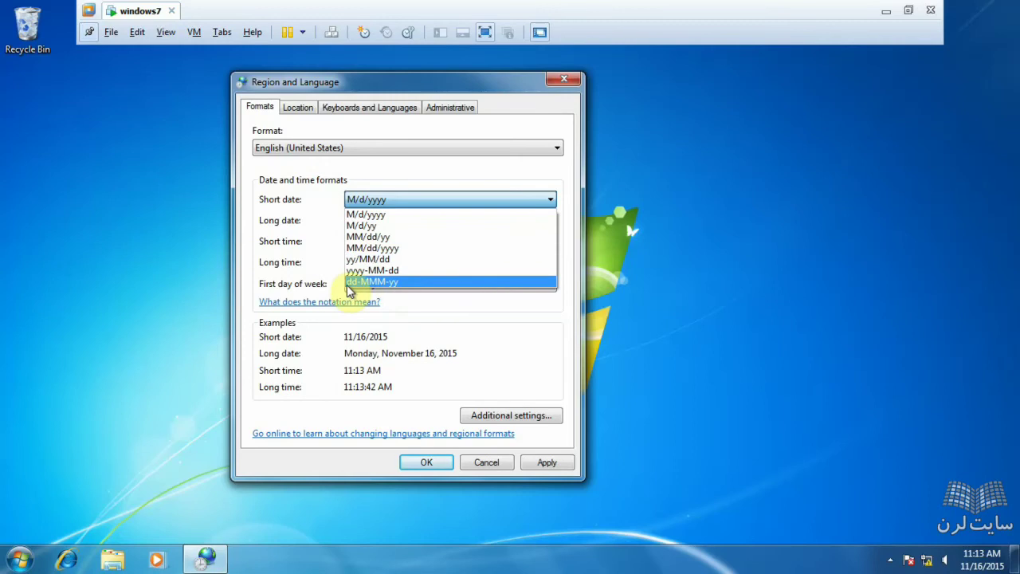
left_click(398, 201)
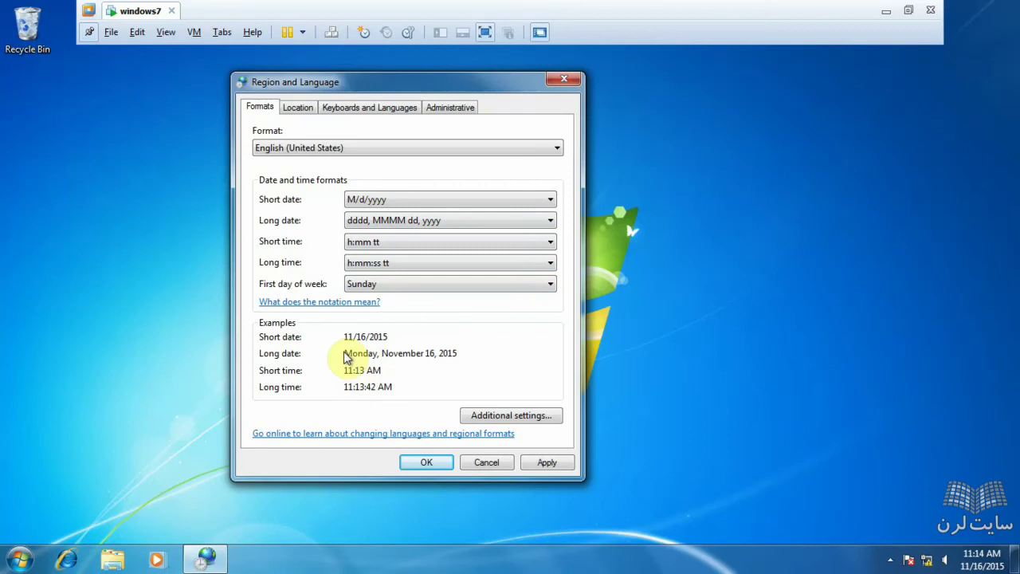
Set the current location to Iran
left_click(298, 111)
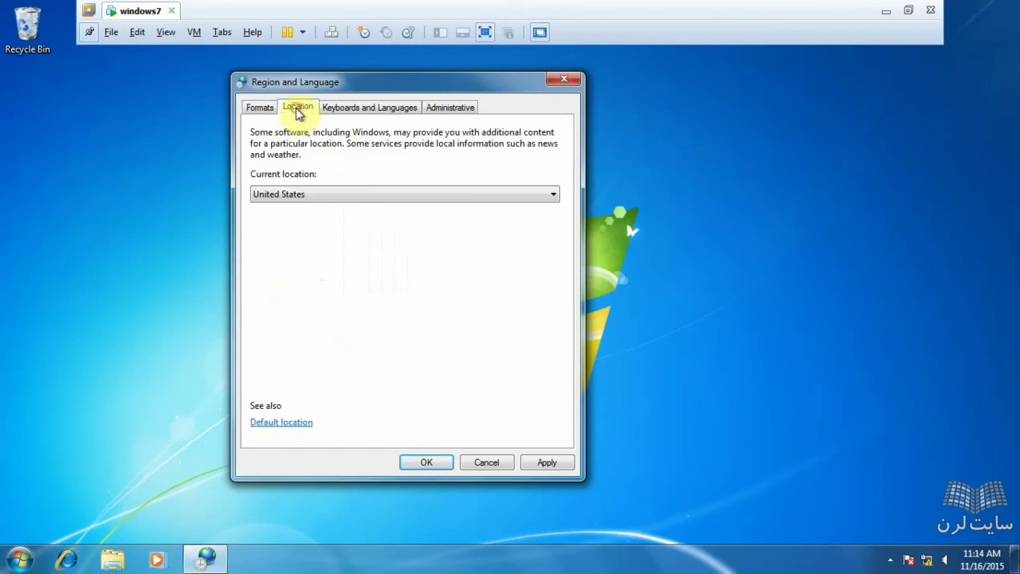
left_click(321, 196)
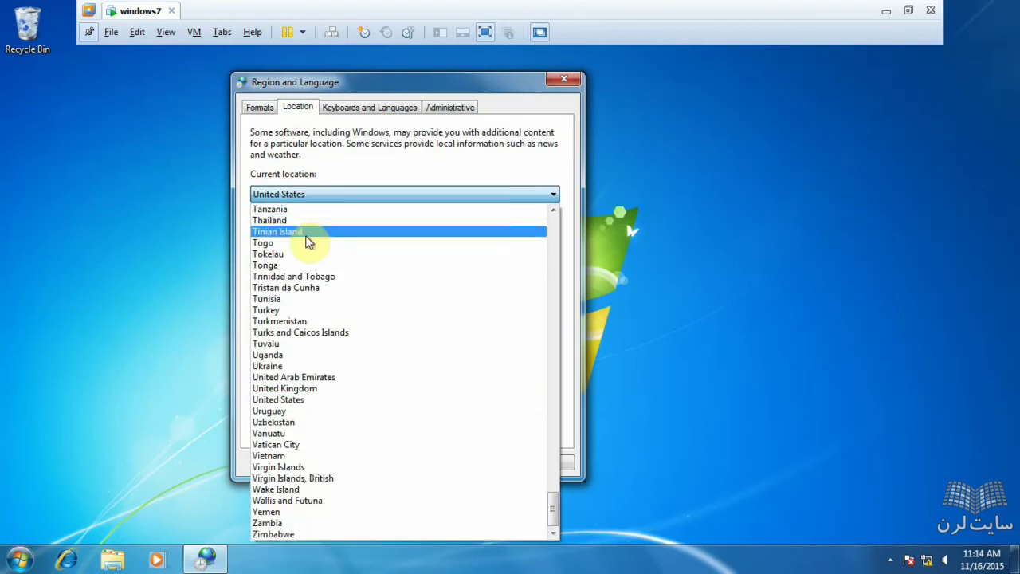
key("i")
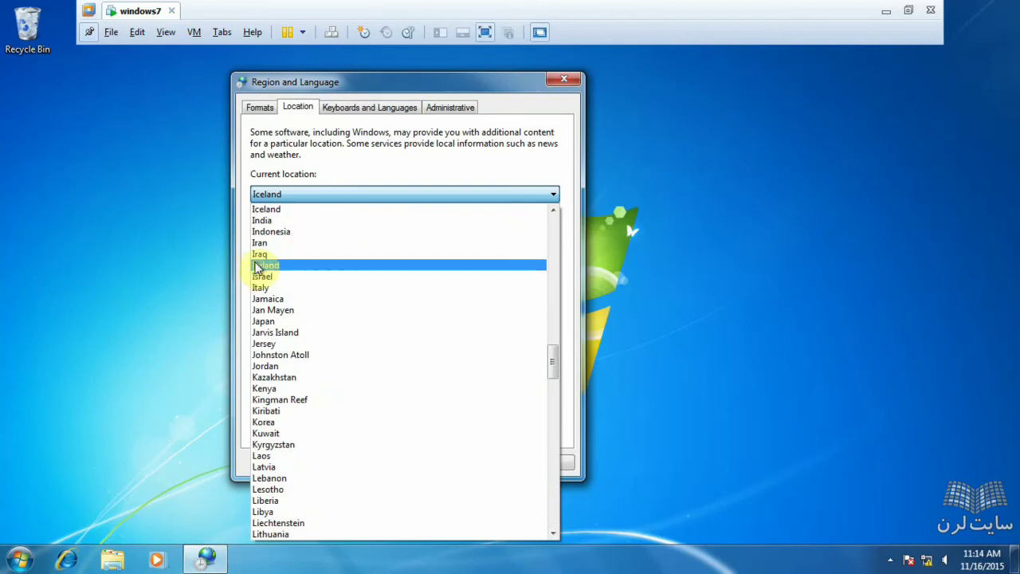
left_click(280, 244)
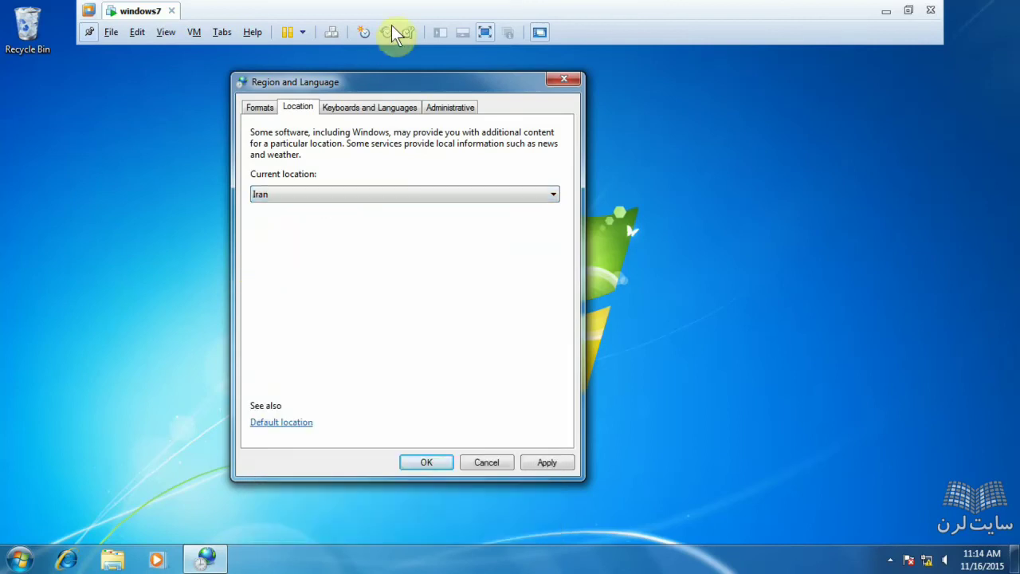
Add the Persian keyboard as an input language and make Persian - Persian the default input language
left_click(369, 109)
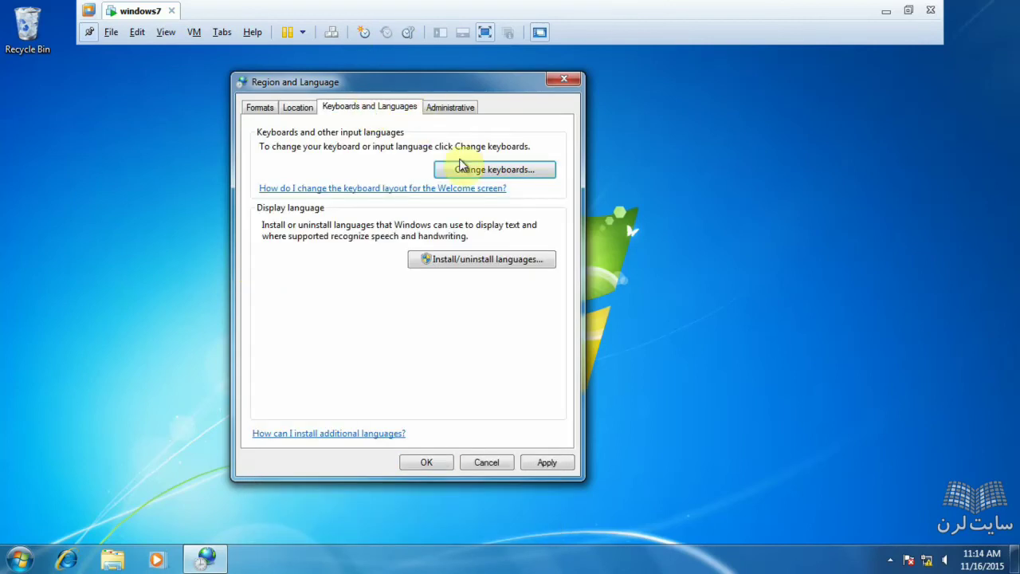
left_click(502, 169)
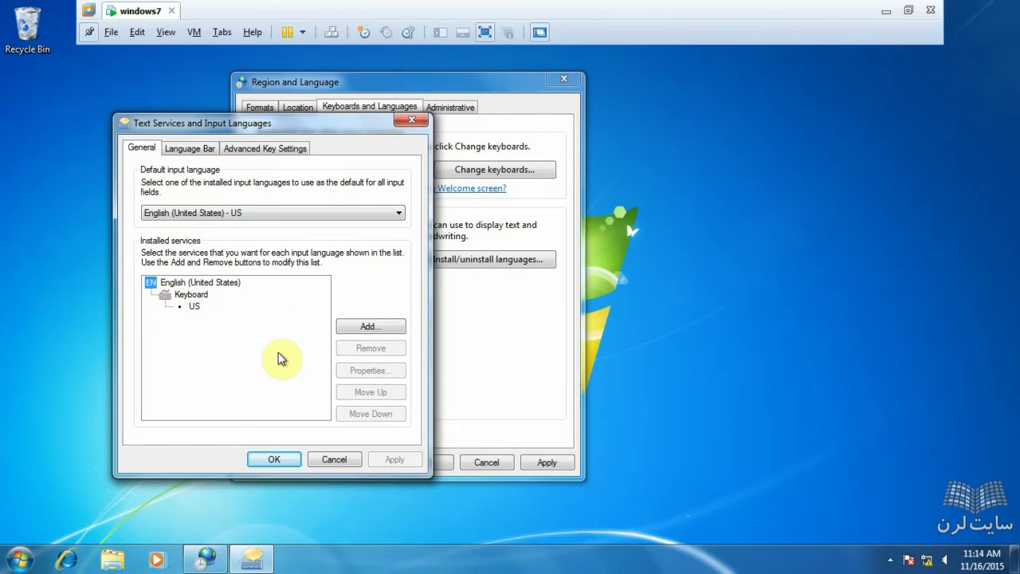
left_click(366, 330)
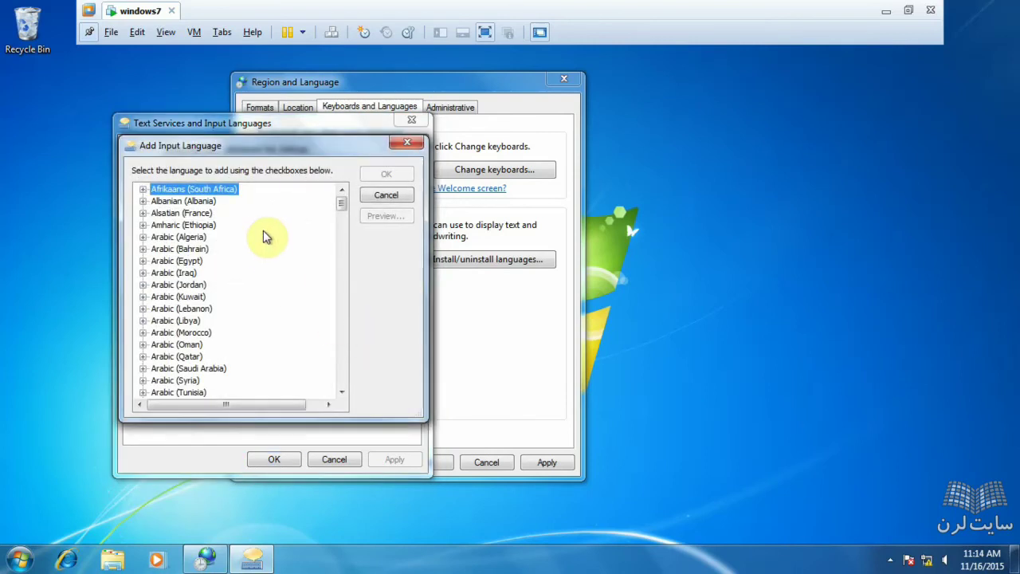
key("p")
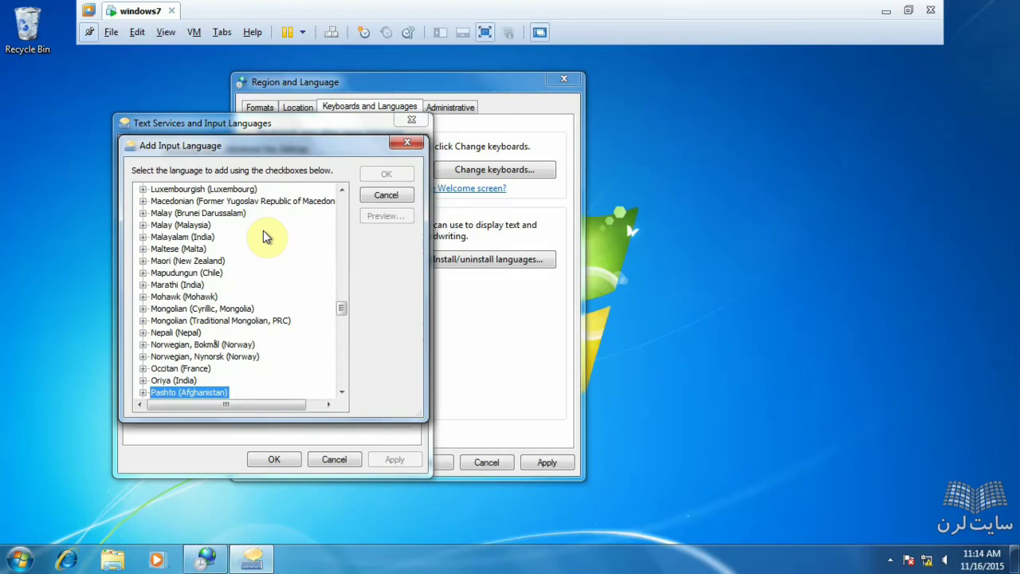
key("Down")
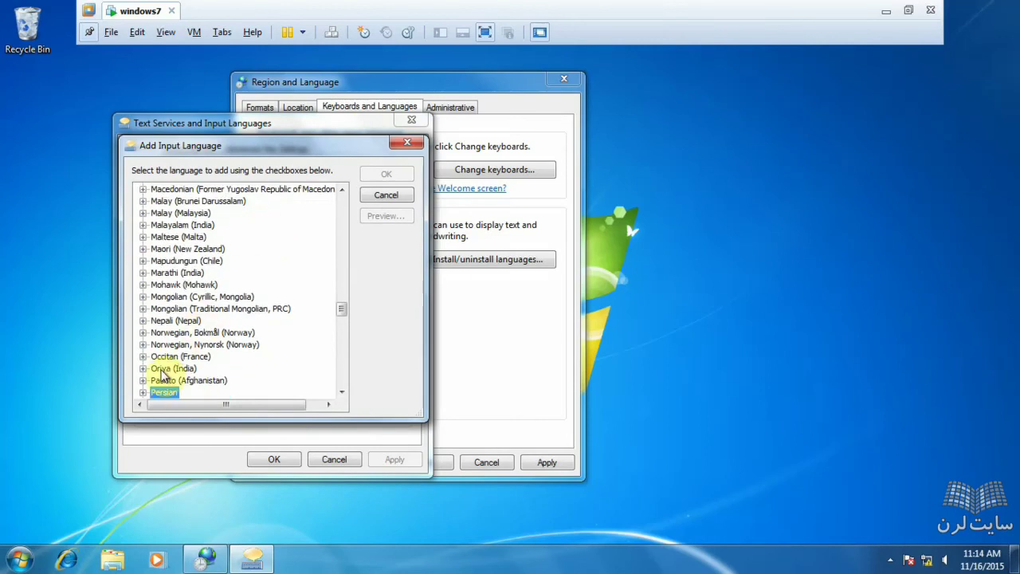
left_click(143, 392)
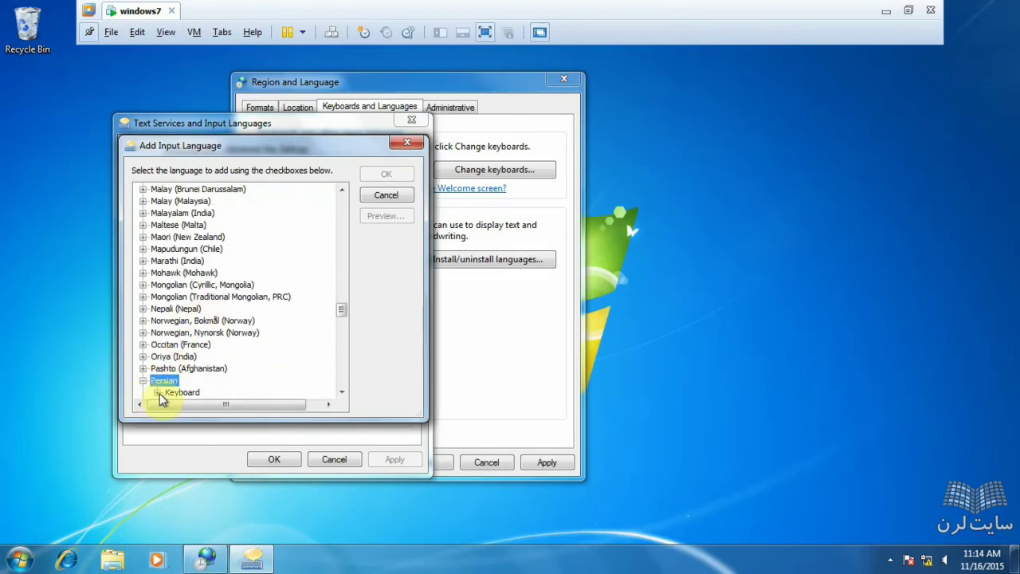
left_click(157, 392)
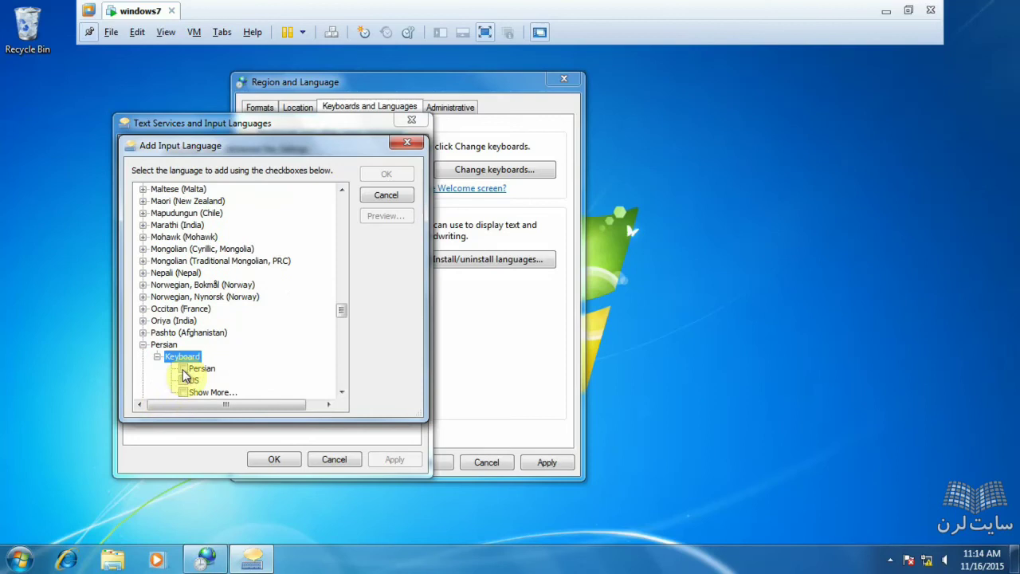
left_click(182, 369)
left_click(386, 176)
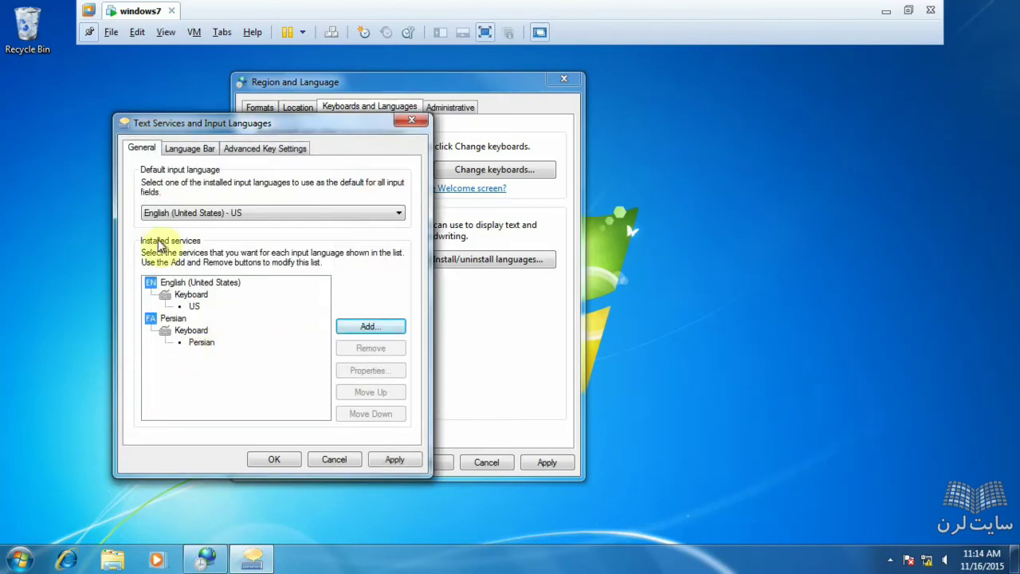
left_click(156, 212)
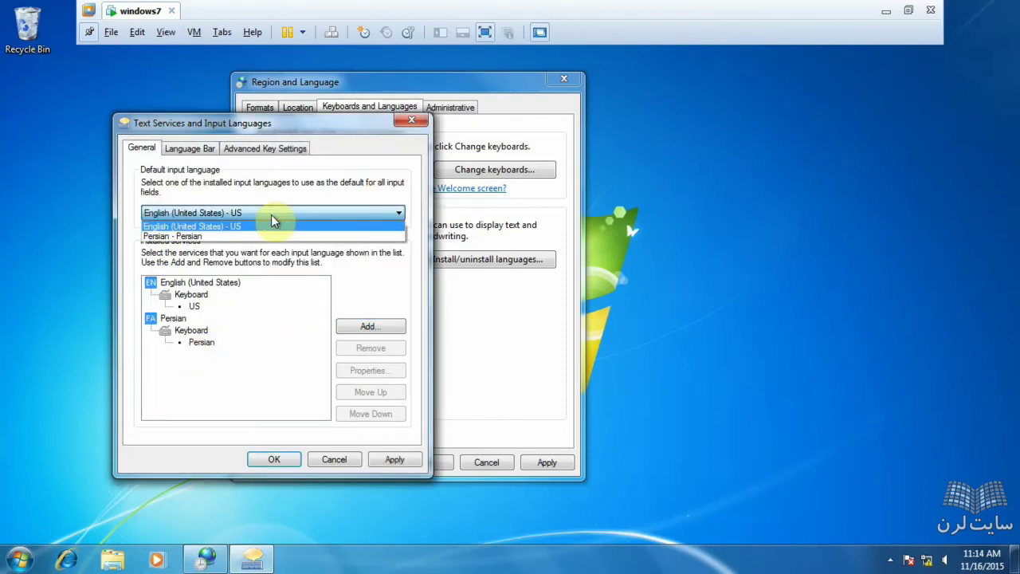
left_click(213, 236)
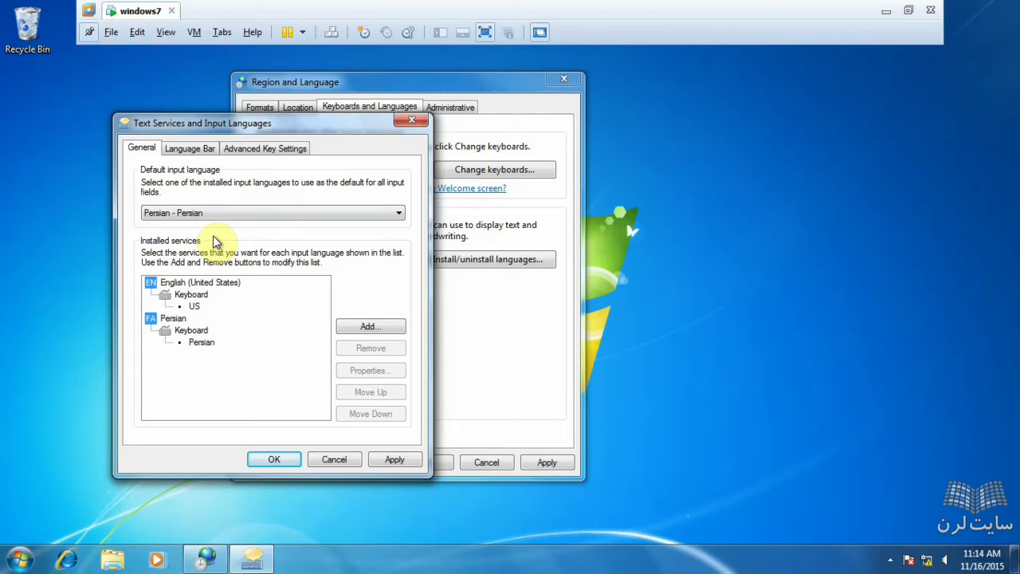
Try the other display positions for the language bar, choose Docked in the taskbar, and apply the input language settings
left_click(200, 153)
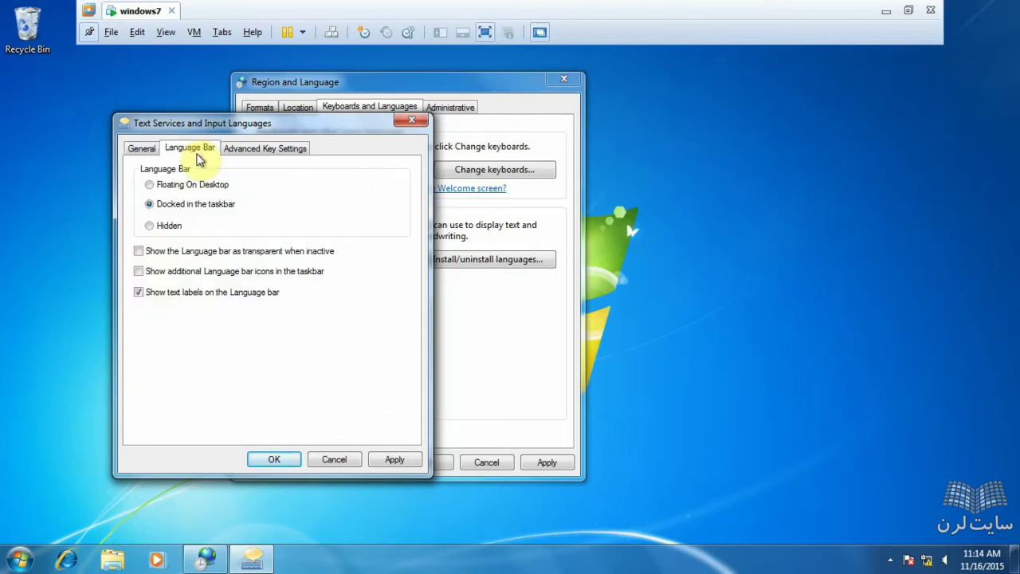
left_click(151, 184)
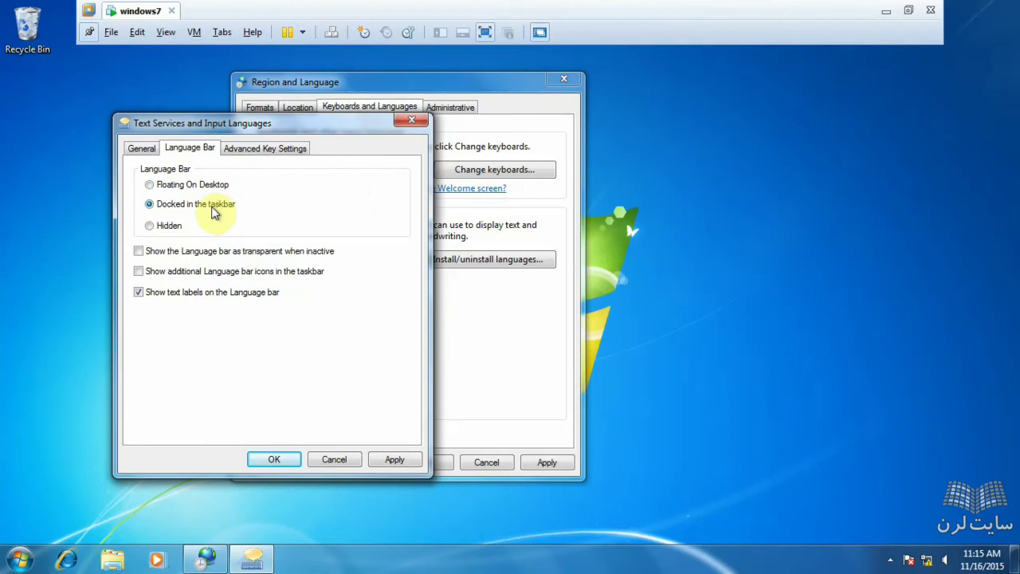
left_click(169, 227)
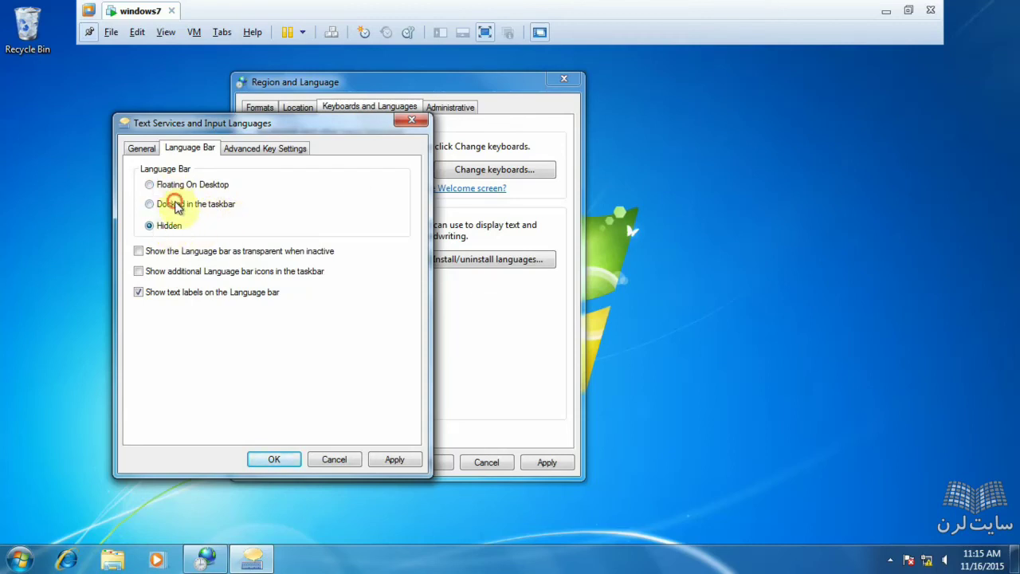
left_click(176, 206)
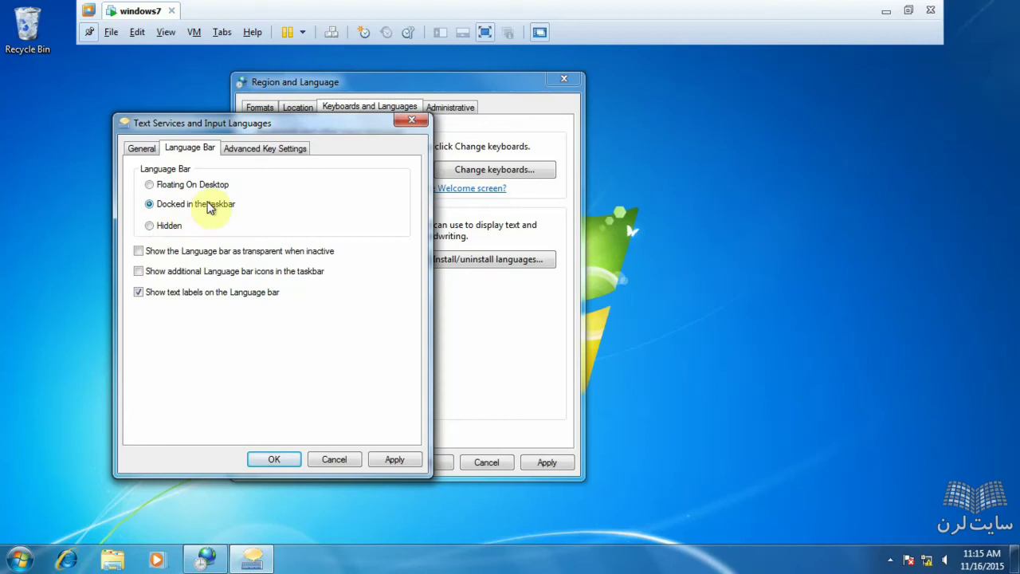
left_click(415, 460)
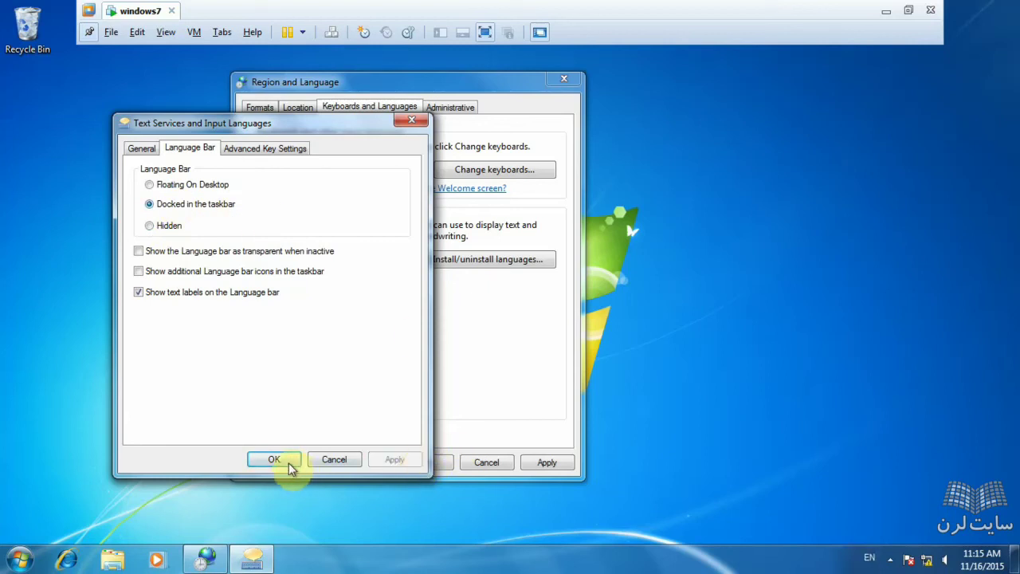
Check the input languages offered by the language indicator in the taskbar, and close its list
left_click(870, 558)
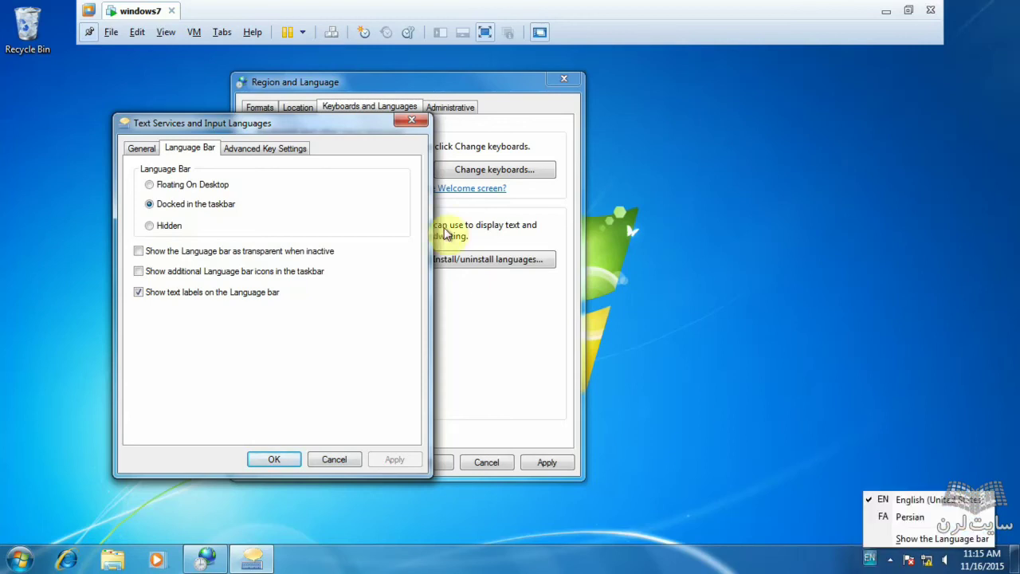
left_click(211, 189)
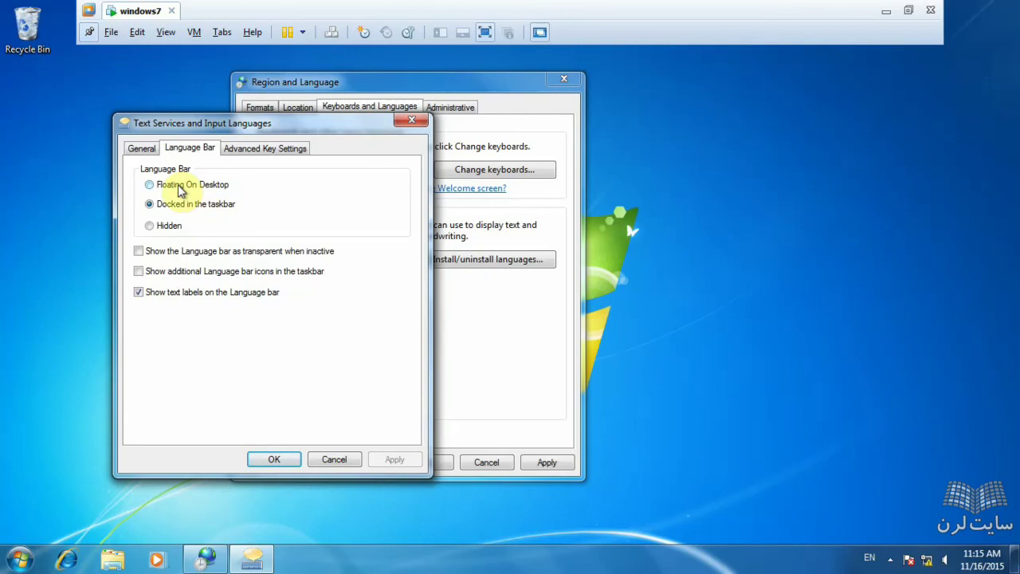
Try the language bar as Floating On Desktop, move the floating bar lower on the desktop, and choose Docked in the taskbar again
left_click(180, 188)
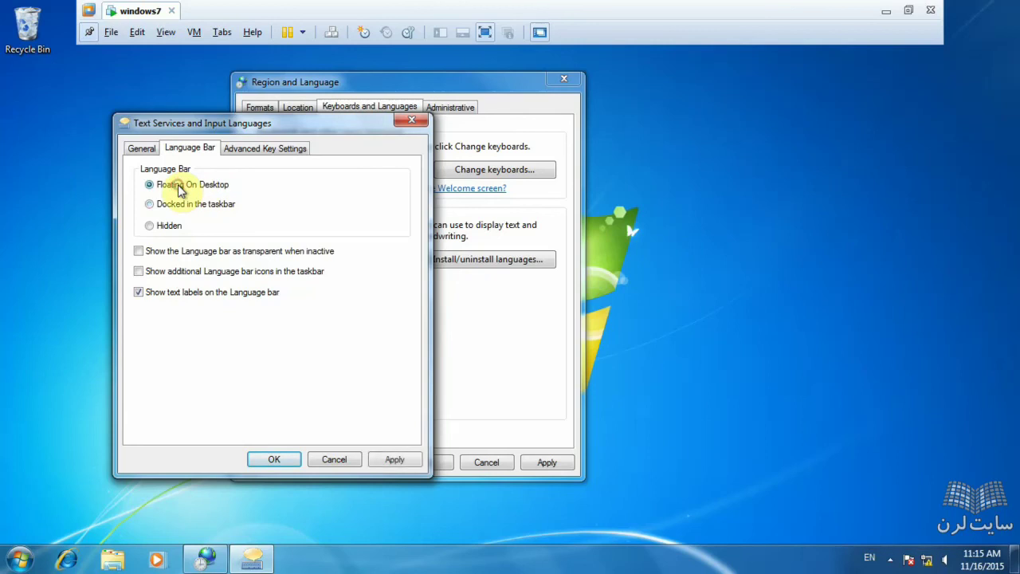
left_click(405, 459)
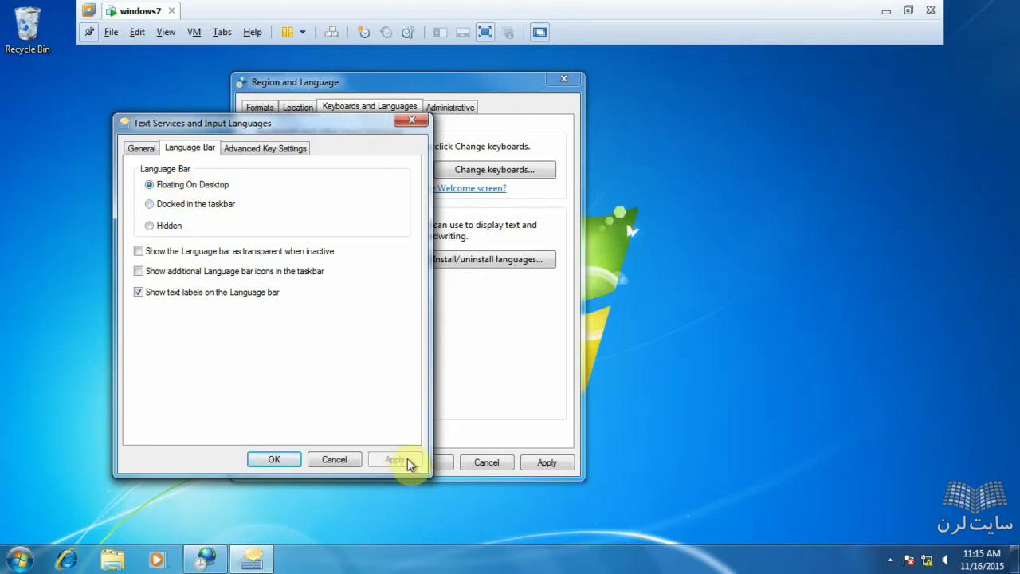
left_click(86, 32)
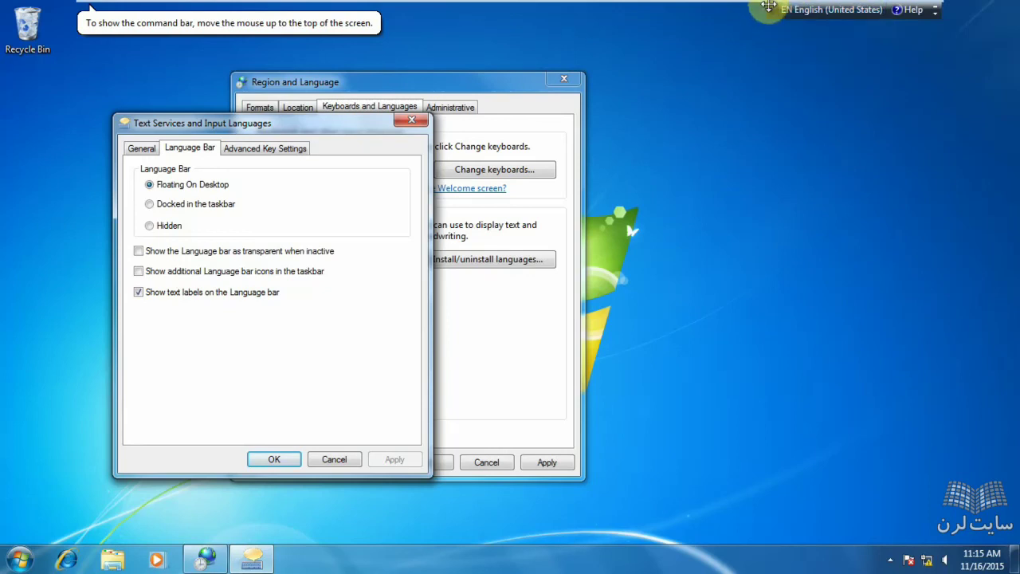
left_click_drag(769, 10, 816, 101)
mouse_move(526, 8)
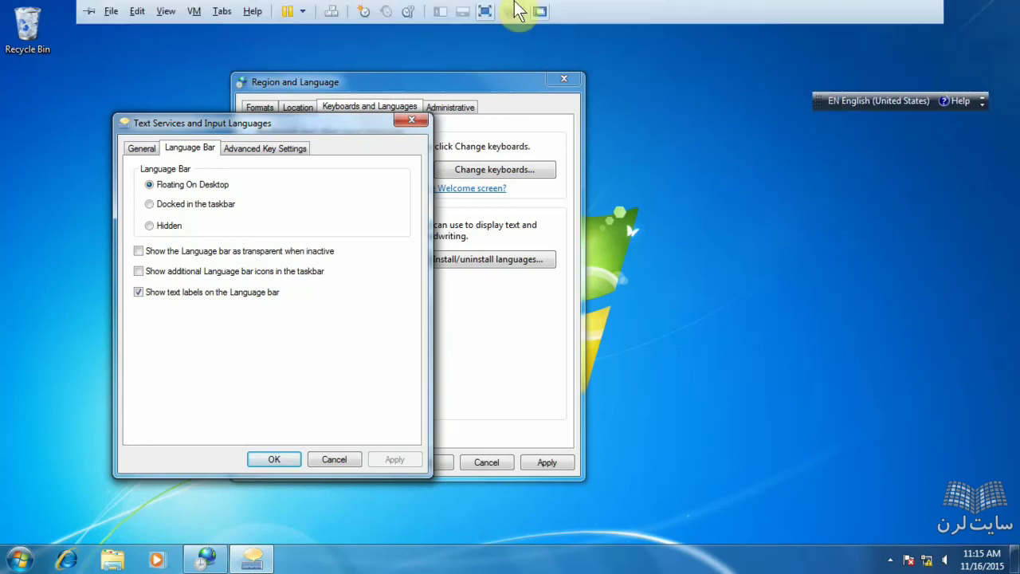
left_click(83, 37)
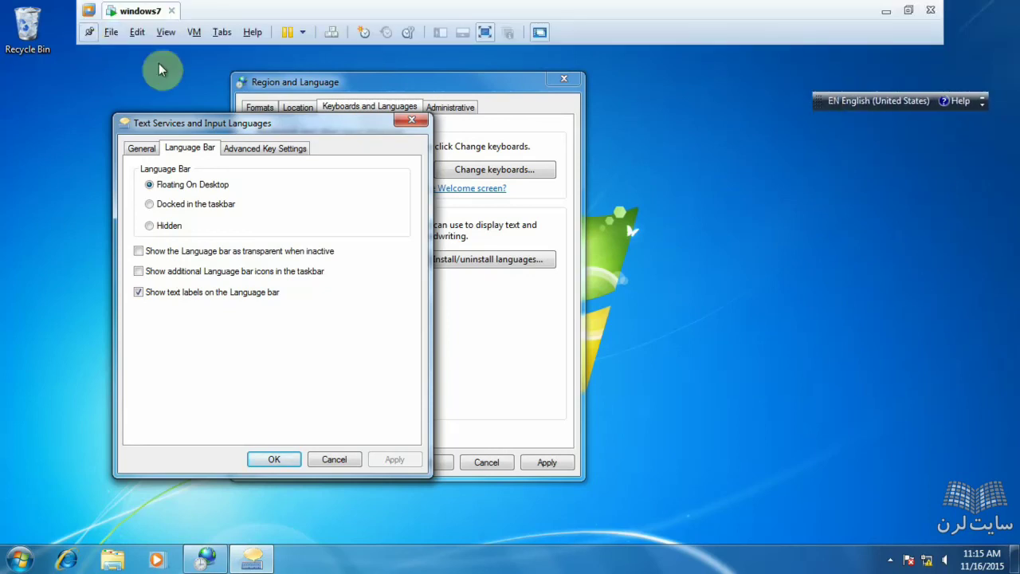
left_click(201, 205)
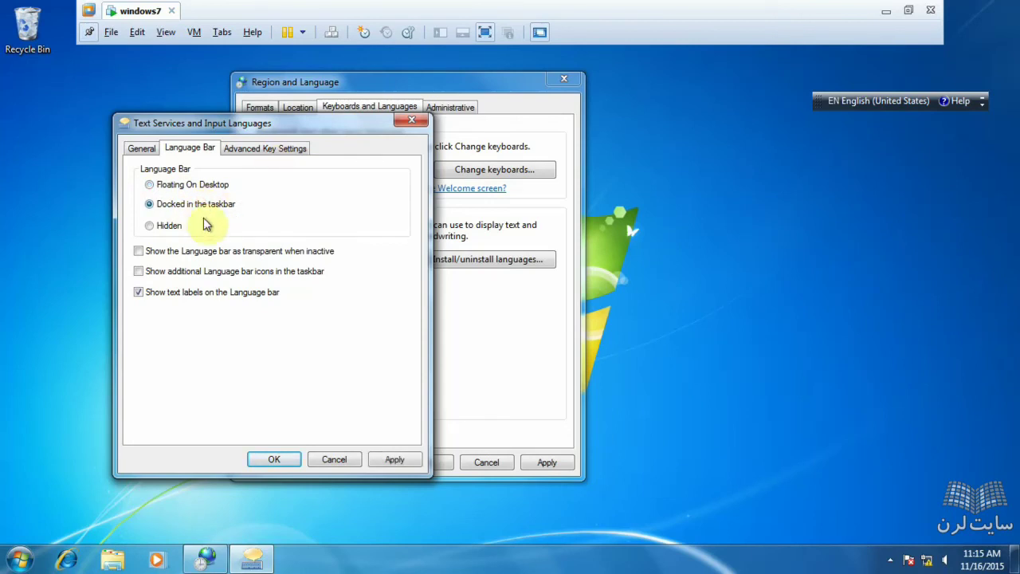
Try the Ctrl + Shift and Left Alt + Shift sequences for switching the input language, and cancel the key sequence change
left_click(280, 154)
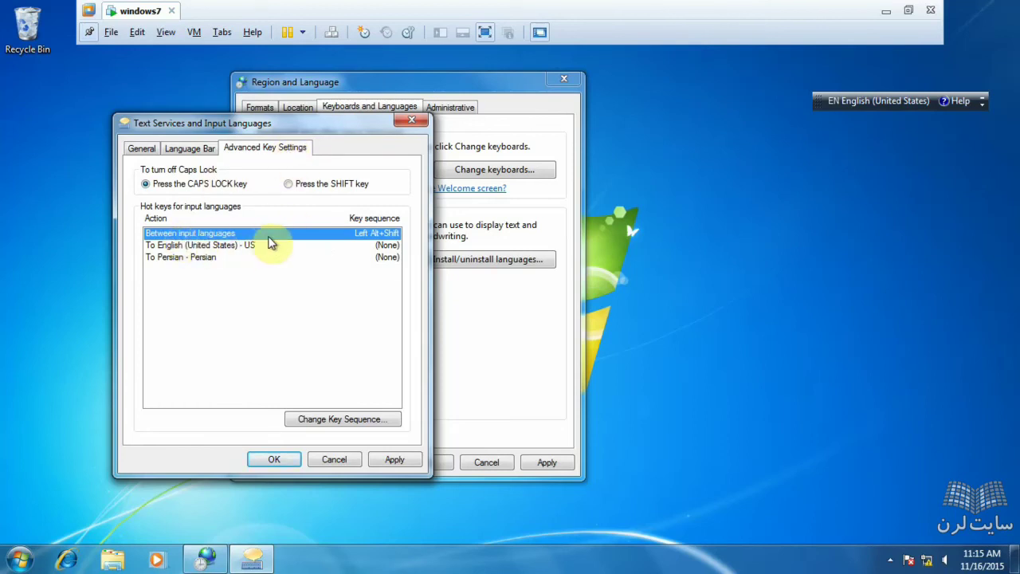
left_click(310, 419)
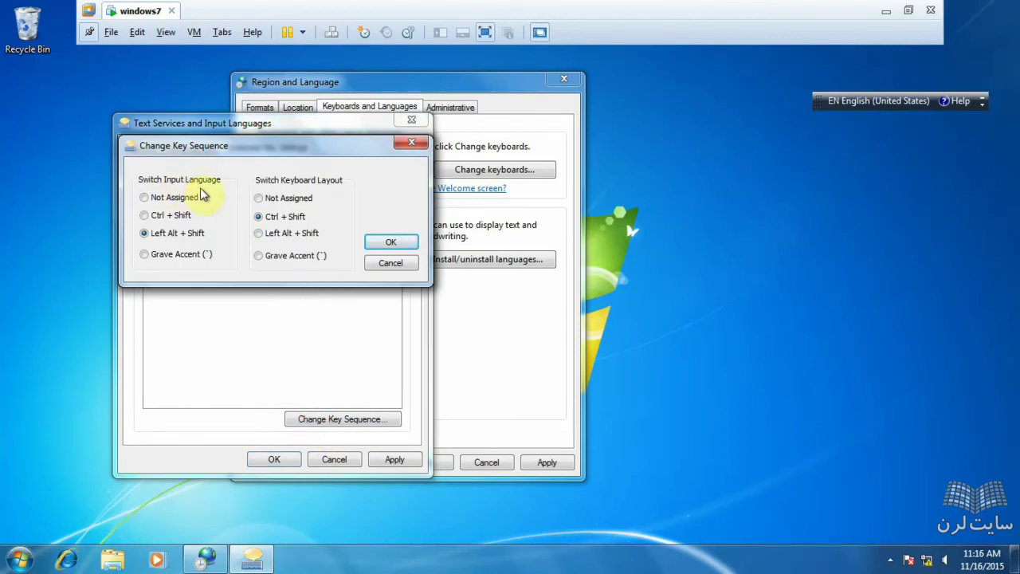
left_click(223, 149)
left_click_drag(223, 150, 350, 157)
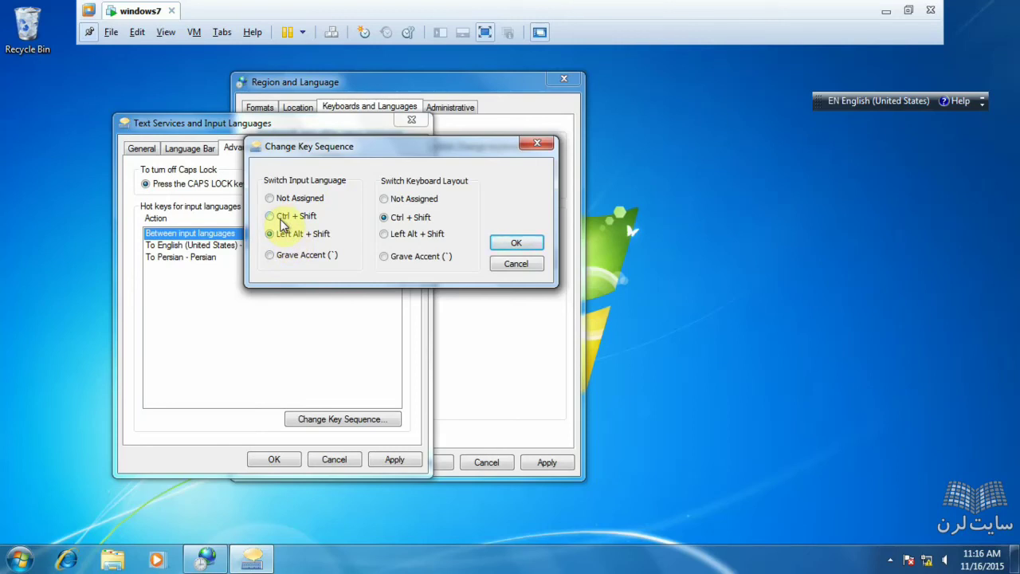
left_click(280, 220)
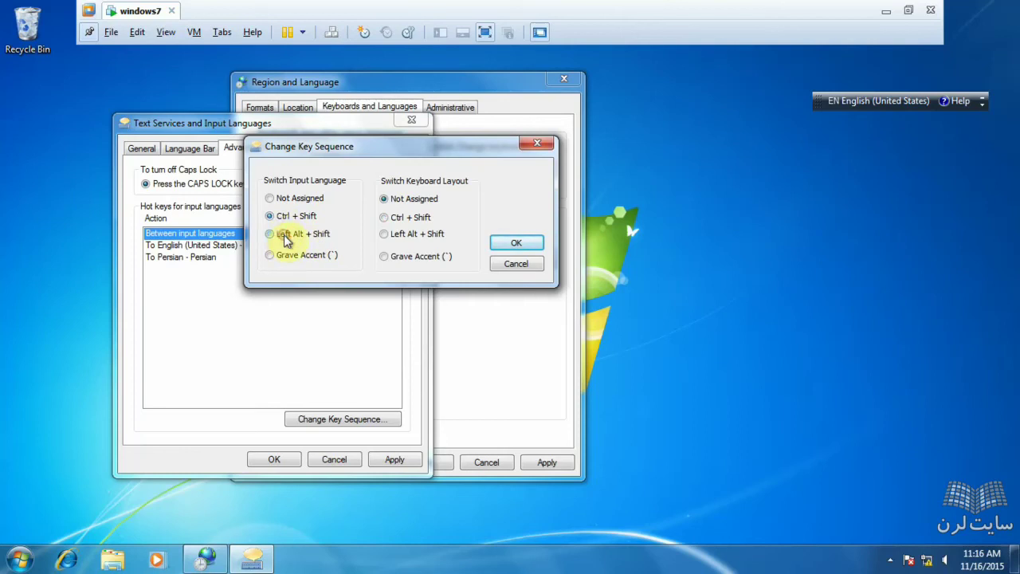
left_click(282, 234)
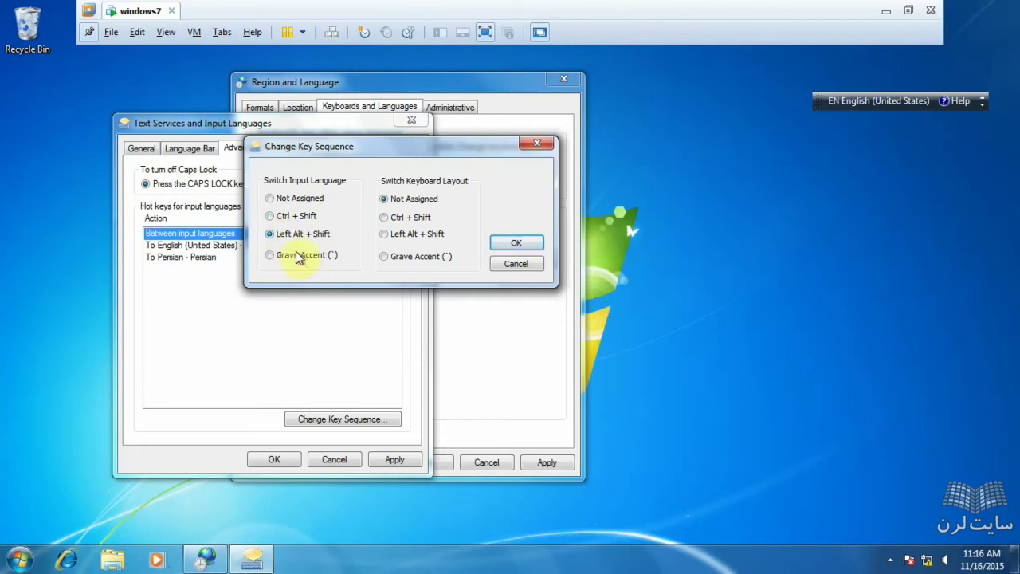
left_click(515, 264)
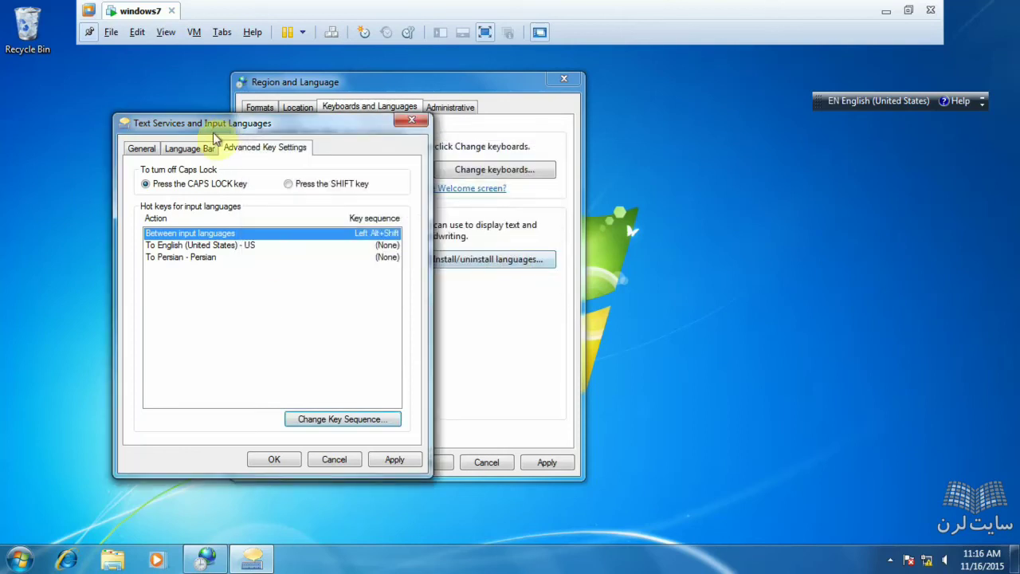
Apply and confirm the text services settings, and check the install methods for display languages without installing any
left_click(383, 462)
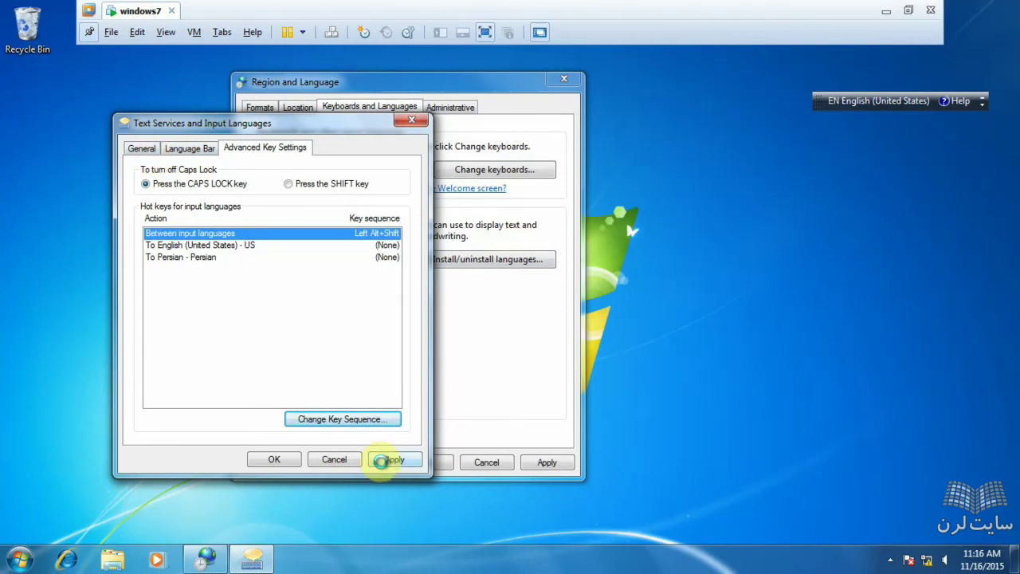
left_click(275, 461)
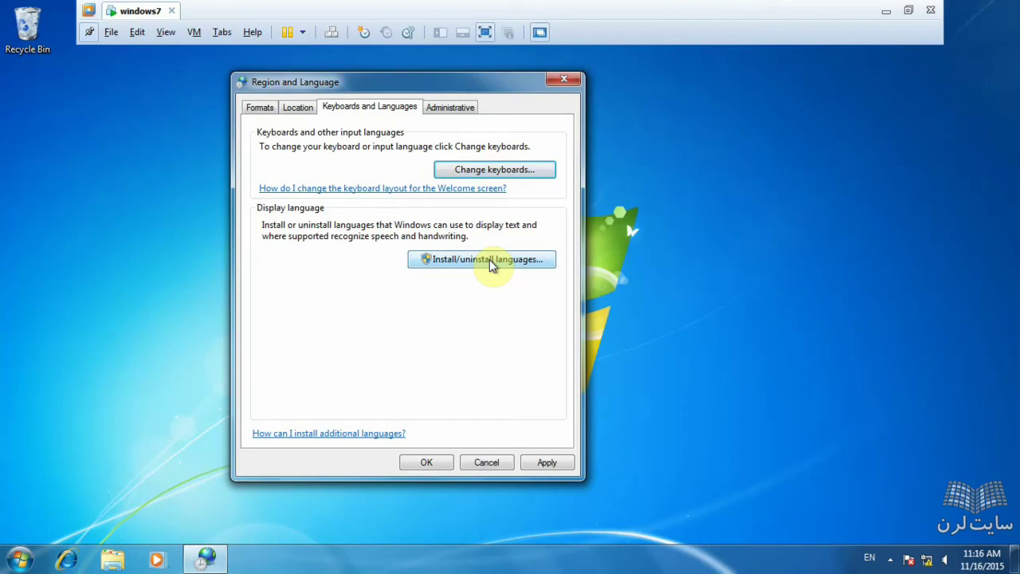
left_click(465, 265)
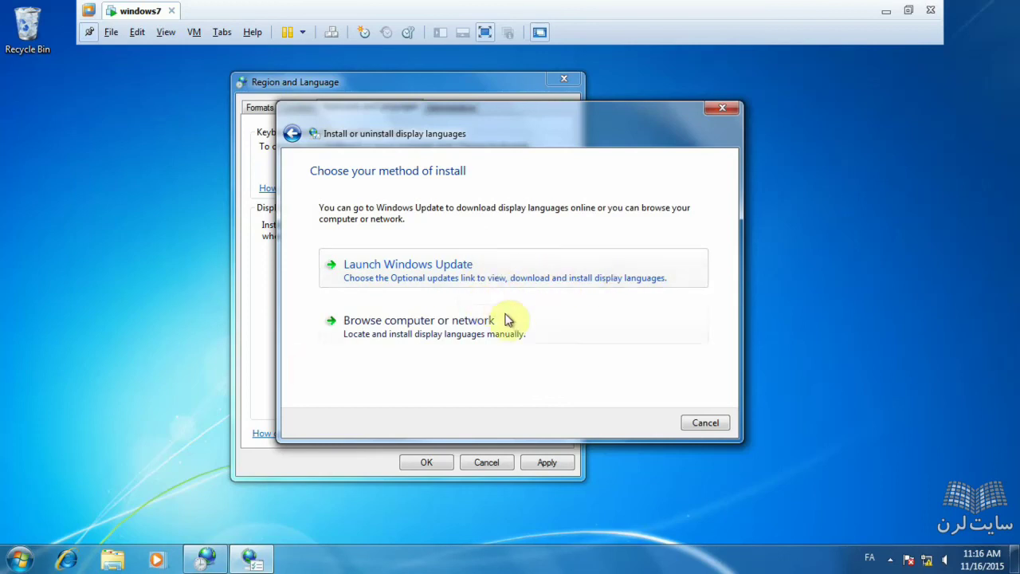
left_click(707, 425)
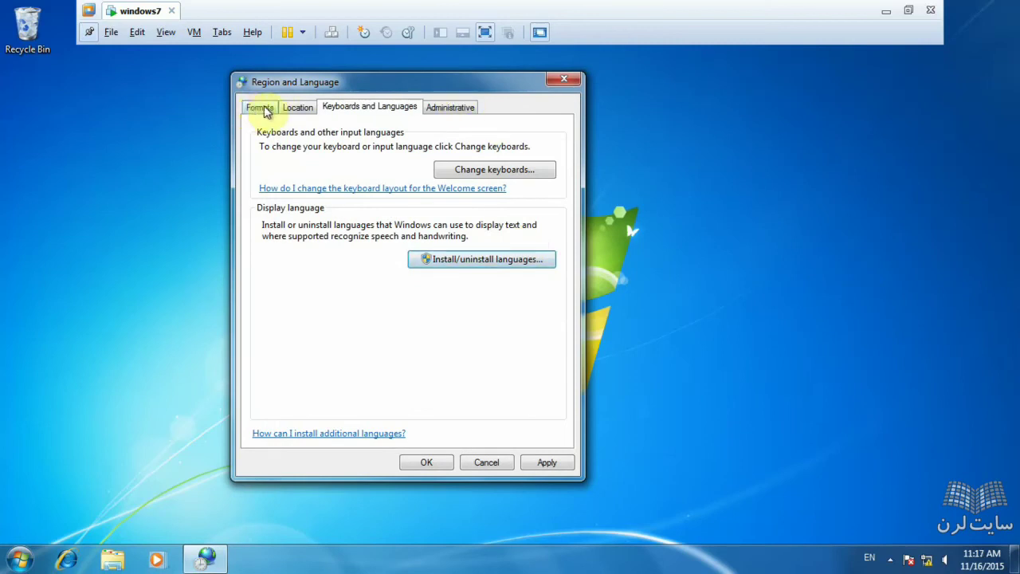
Examine the additional format settings for numbers, currency, time and date, including the first day of week choices, and cancel
left_click(262, 109)
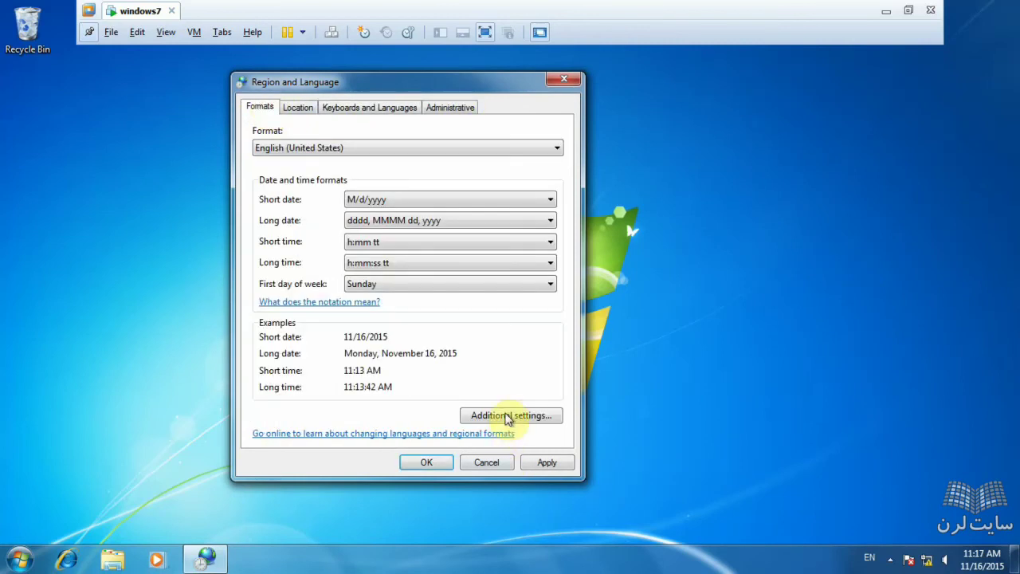
left_click(507, 416)
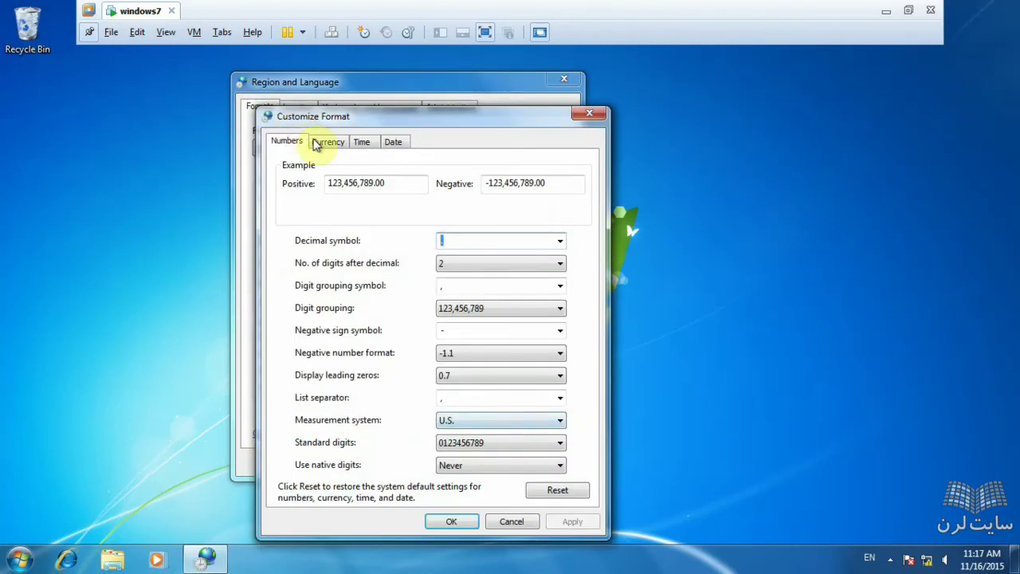
left_click(328, 143)
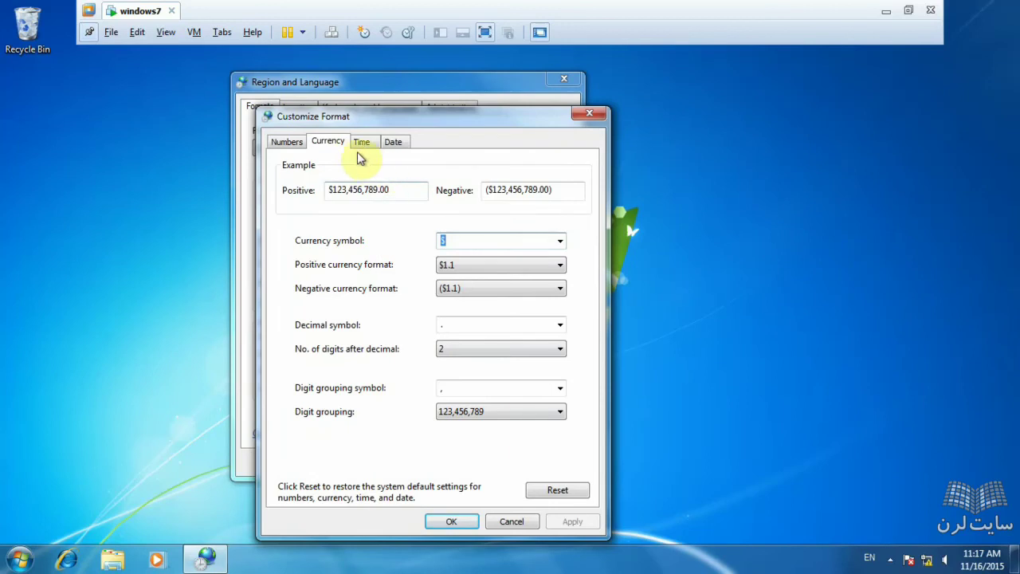
left_click(360, 141)
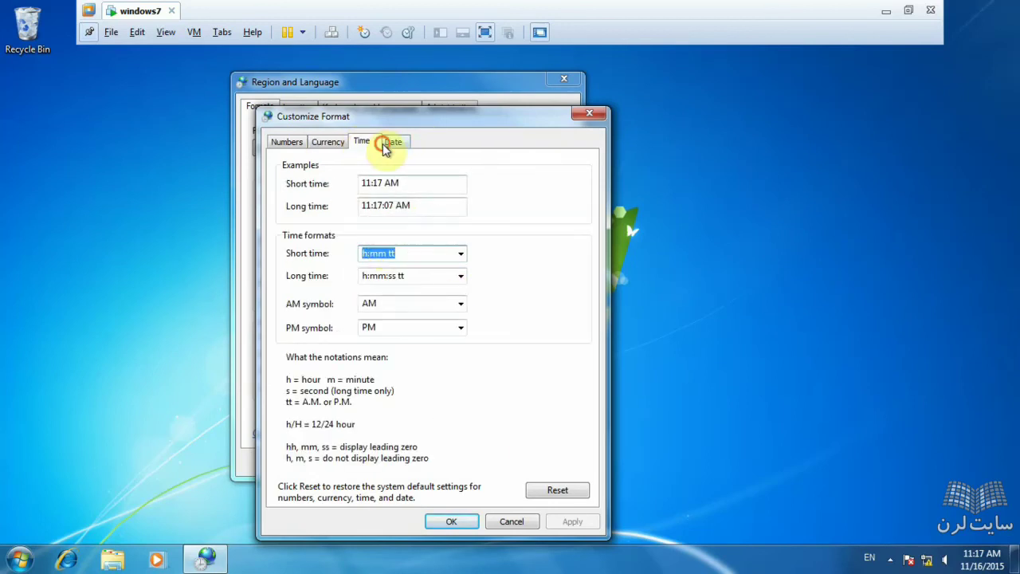
left_click(390, 145)
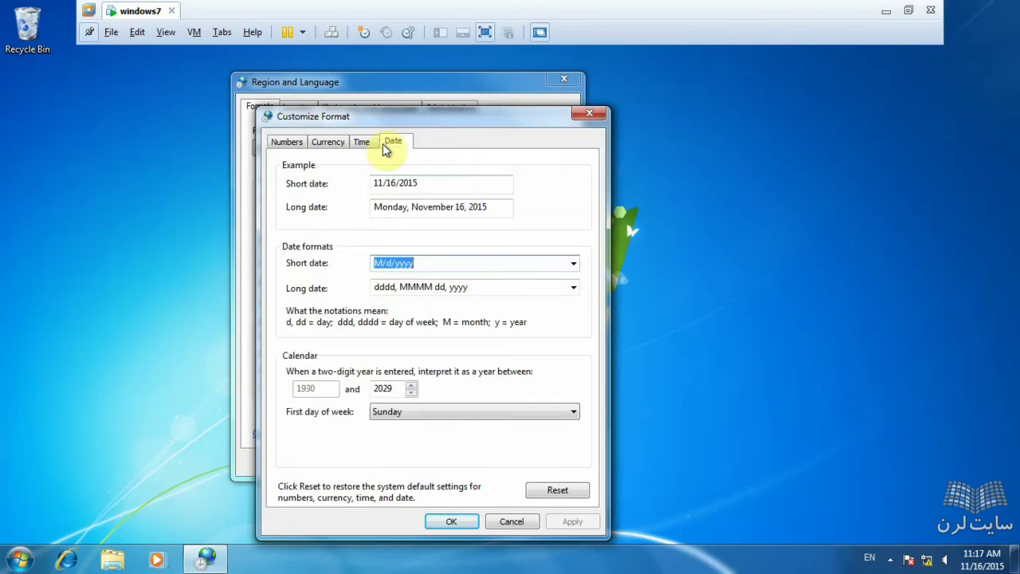
left_click(387, 415)
left_click(390, 420)
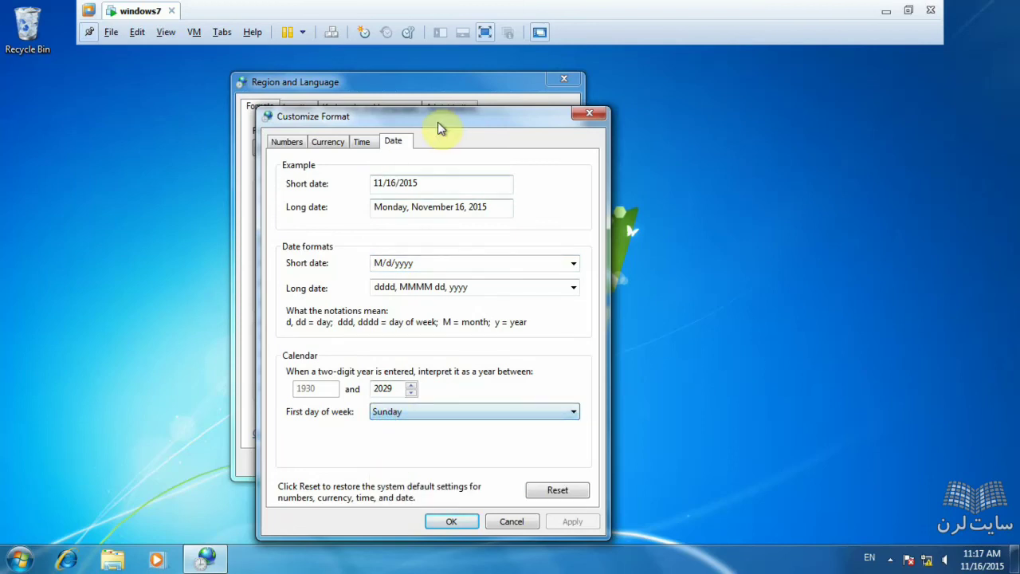
left_click(361, 141)
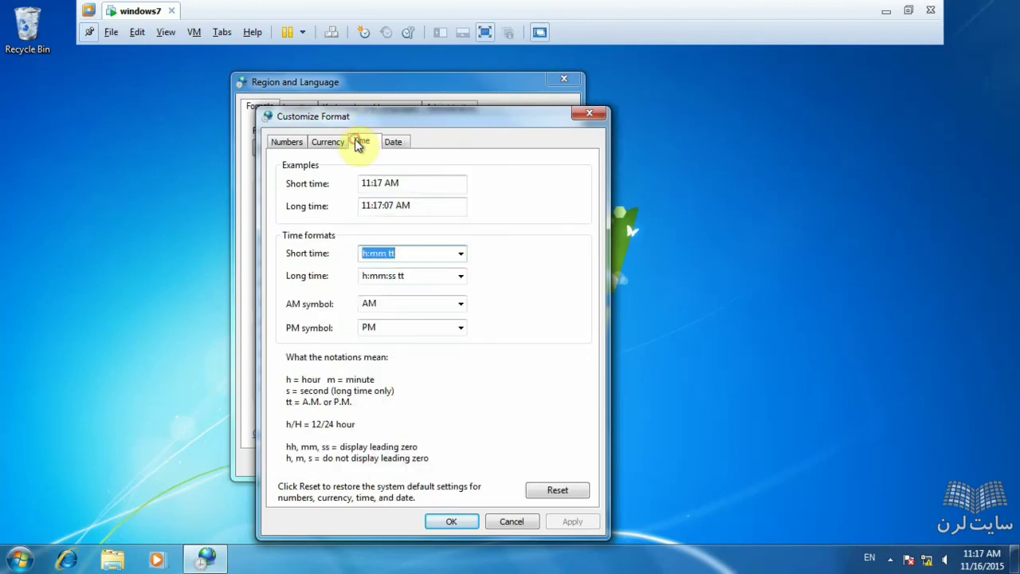
left_click(337, 145)
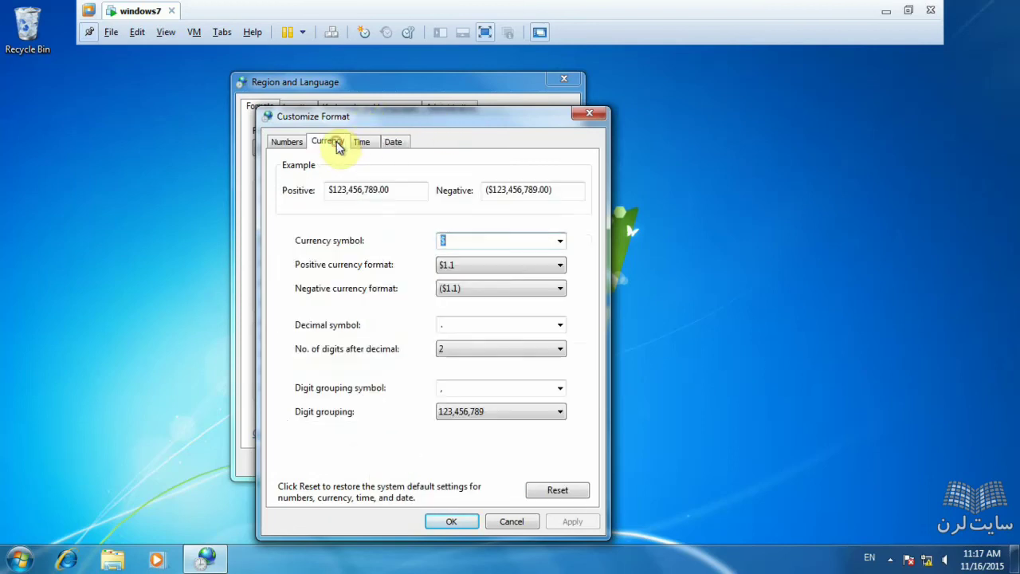
left_click(287, 144)
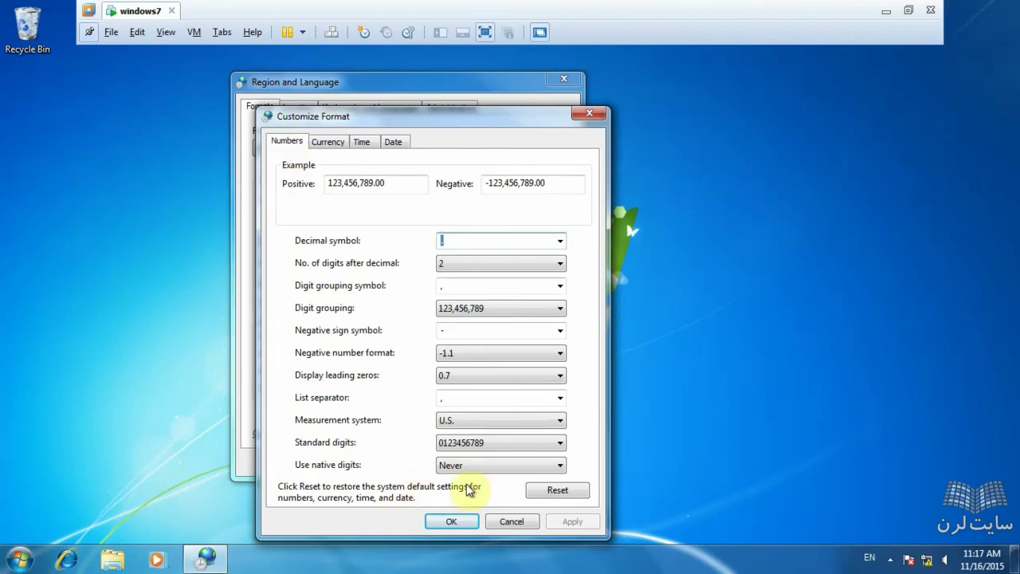
left_click(527, 526)
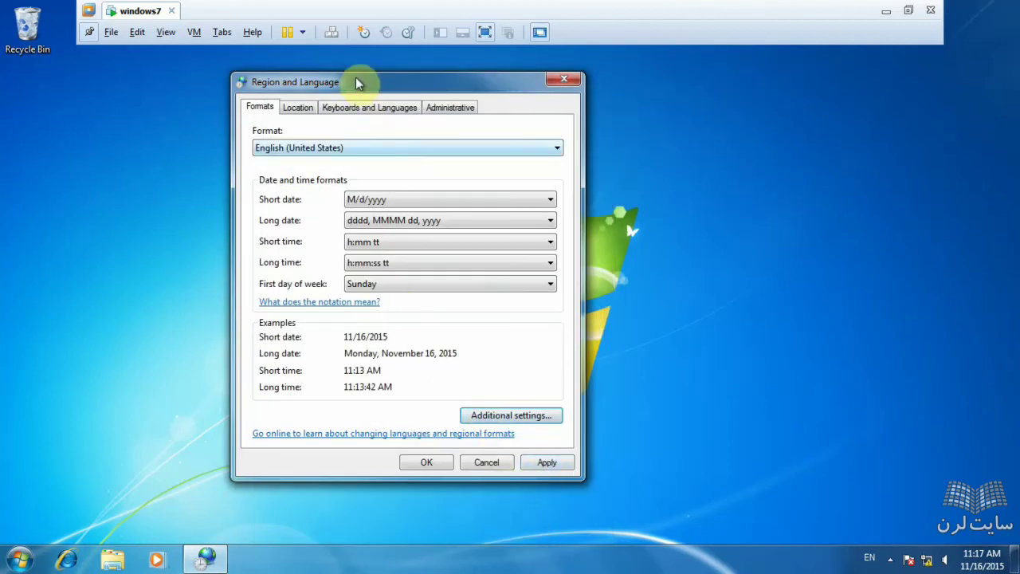
Apply the regional settings and close the Region and Language dialog
left_click_drag(355, 84, 443, 96)
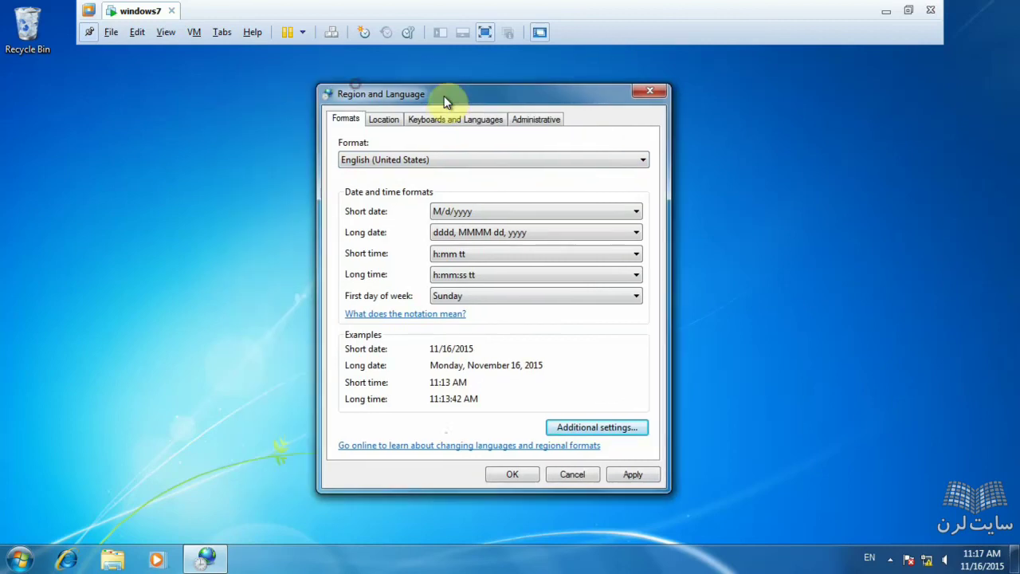
left_click(635, 477)
left_click(532, 476)
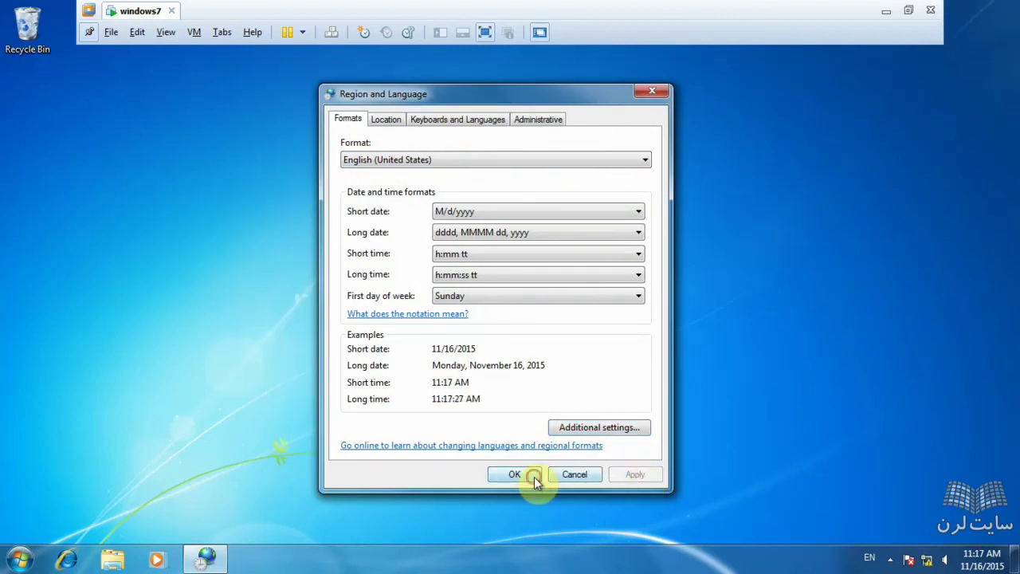
Open the Run dialog, test Persian typing in the program name field, and erase the test text
key("super+r")
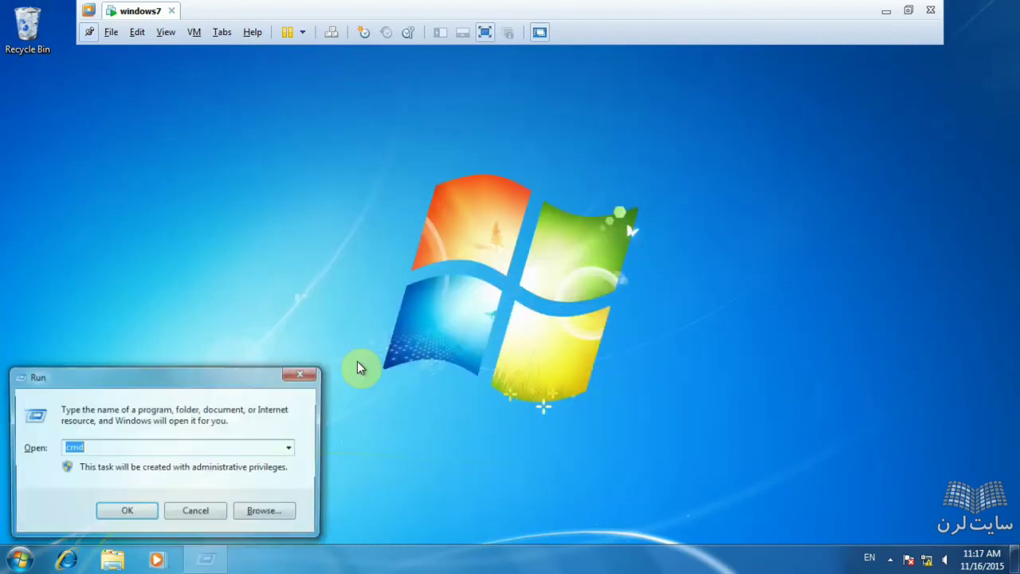
type("ز")
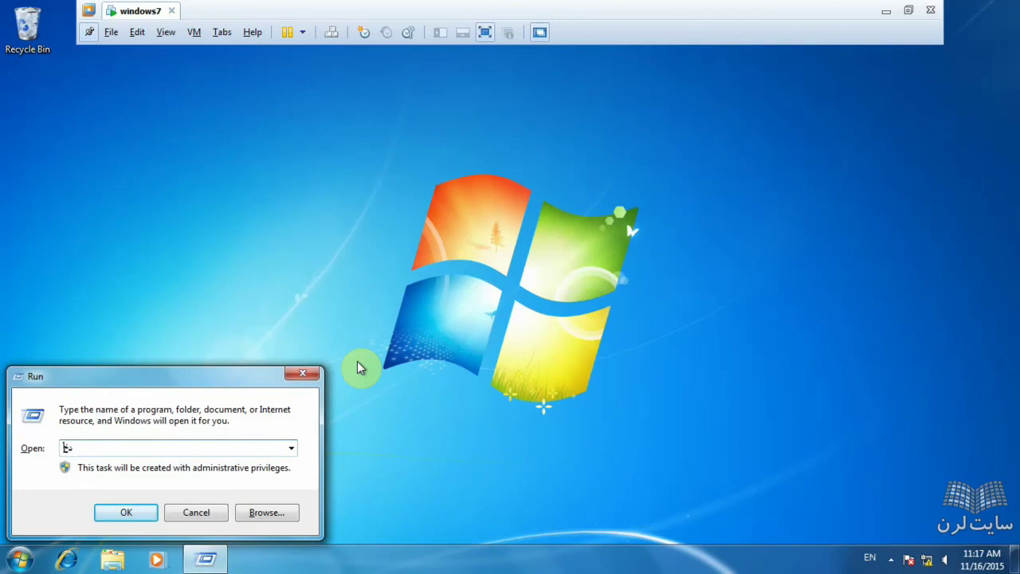
type("شی")
key("BackSpace")
key("BackSpace")
key("BackSpace")
key("BackSpace")
key("BackSpace")
key("BackSpace")
key("BackSpace")
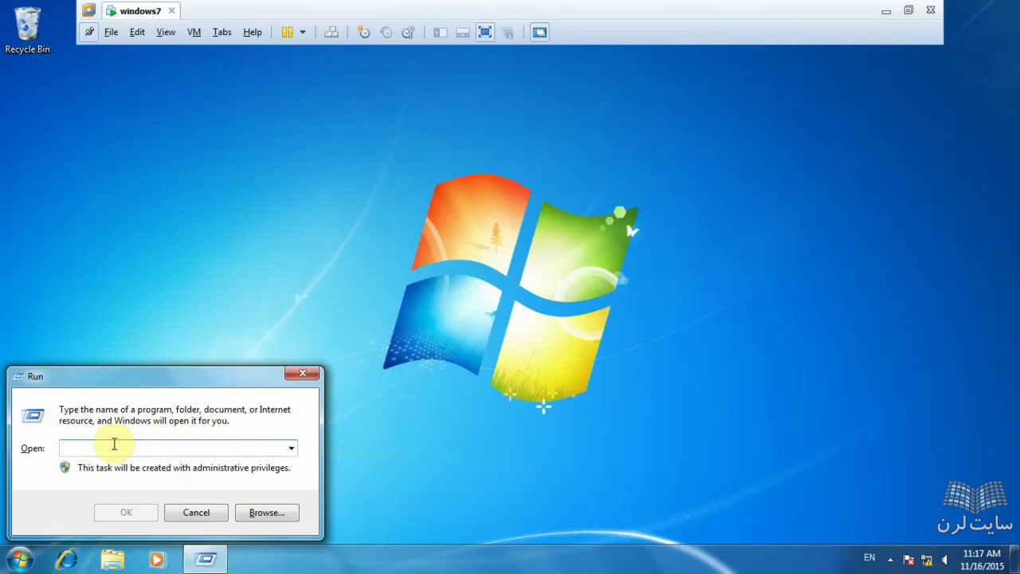
Launch Notepad from the Run dialog, correcting the misspelled program name to notepad, and write سلام in Persian
type("notpad")
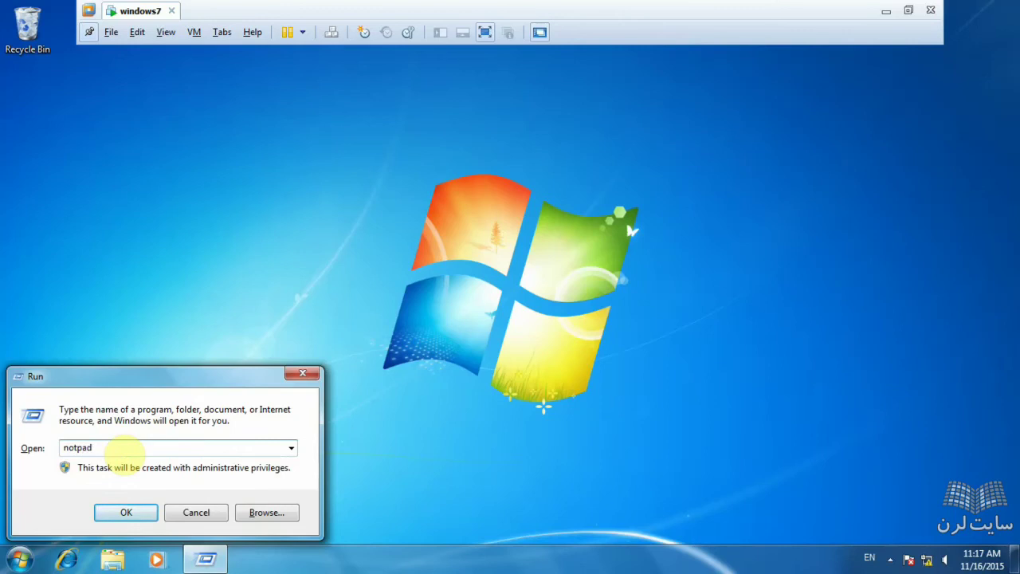
key("Return")
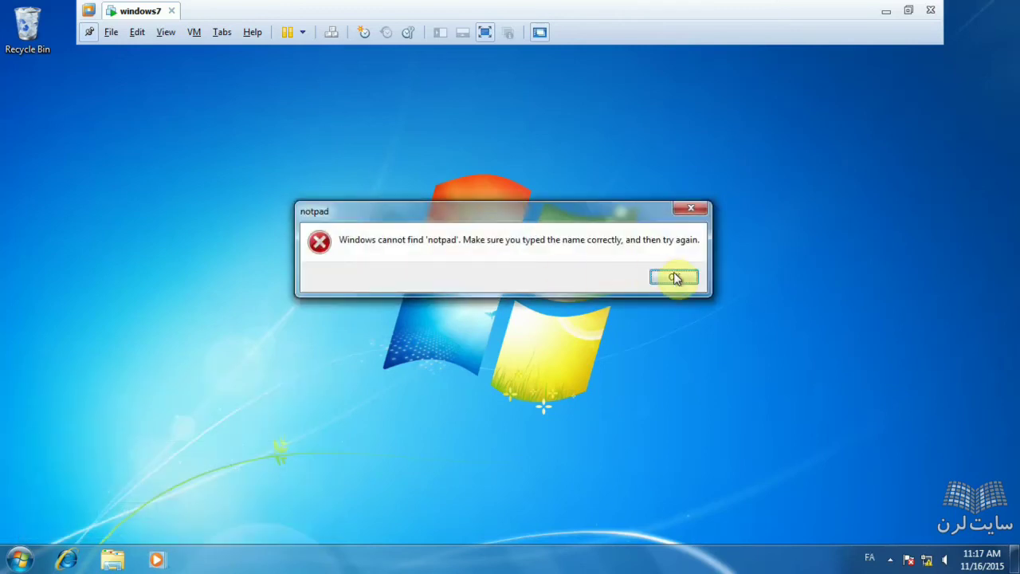
left_click(675, 278)
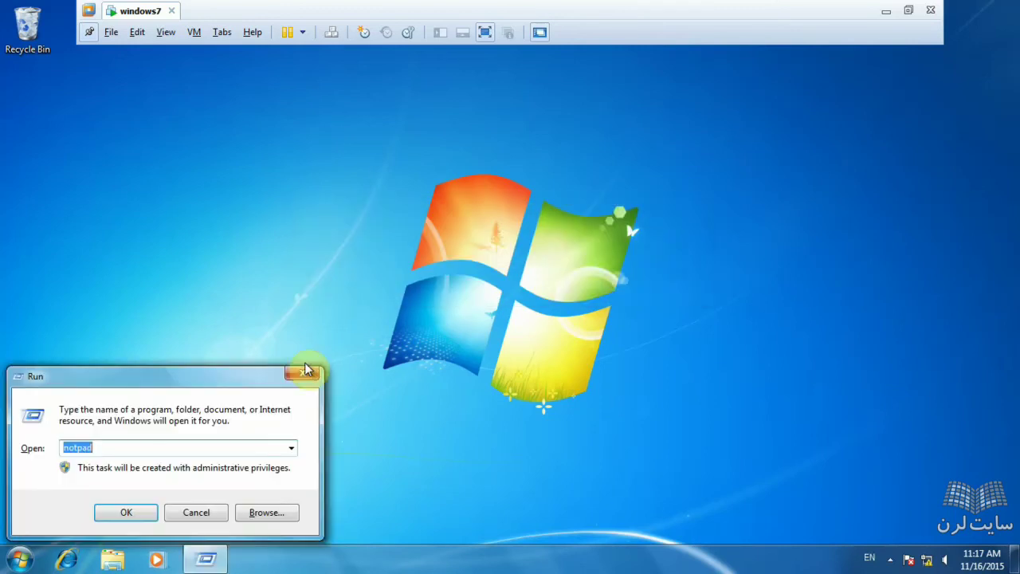
left_click(78, 448)
type("e")
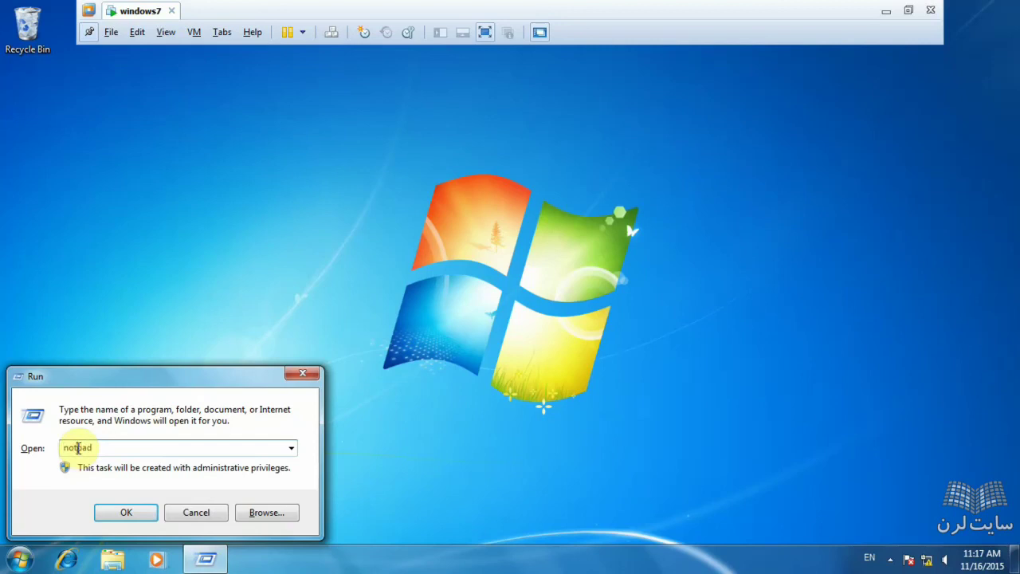
key("Return")
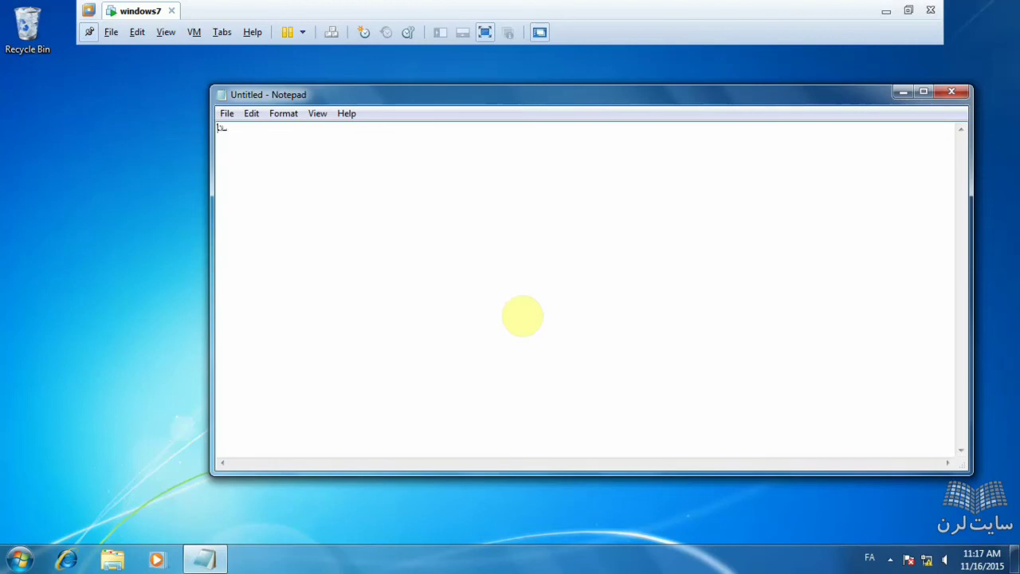
Turn on Word Wrap for the untitled Notepad document
left_click(225, 117)
mouse_move(251, 116)
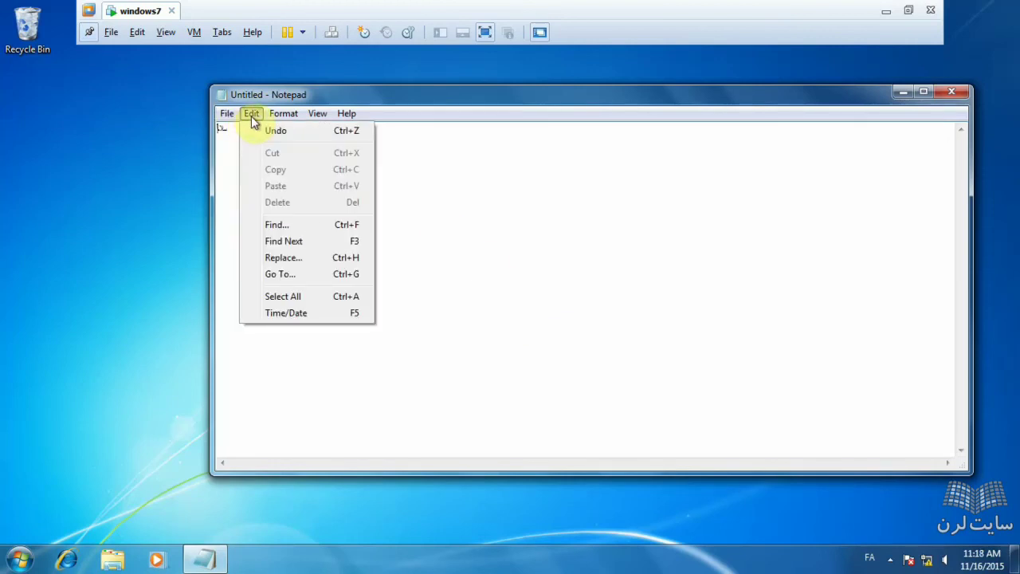
mouse_move(285, 120)
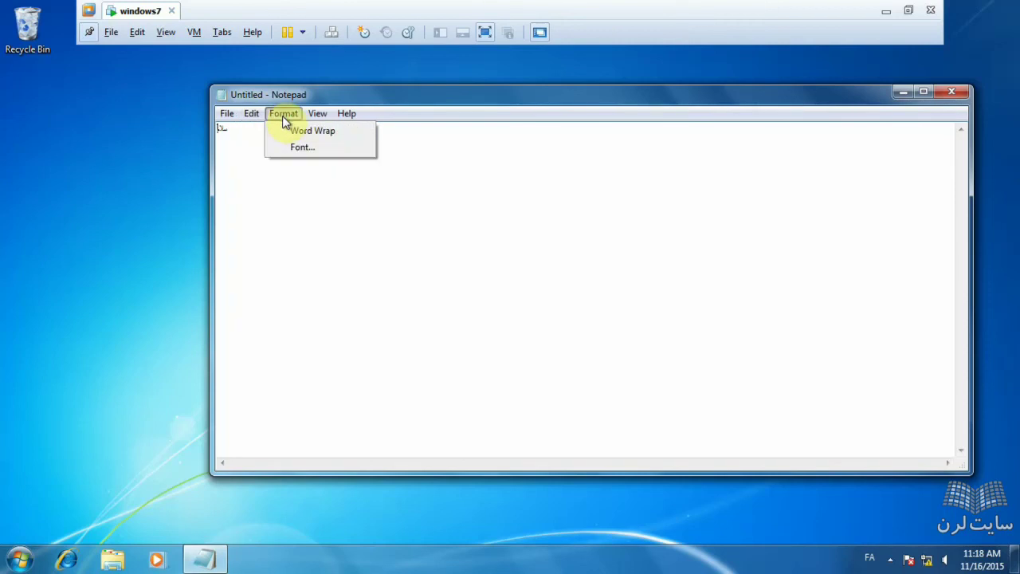
left_click(323, 130)
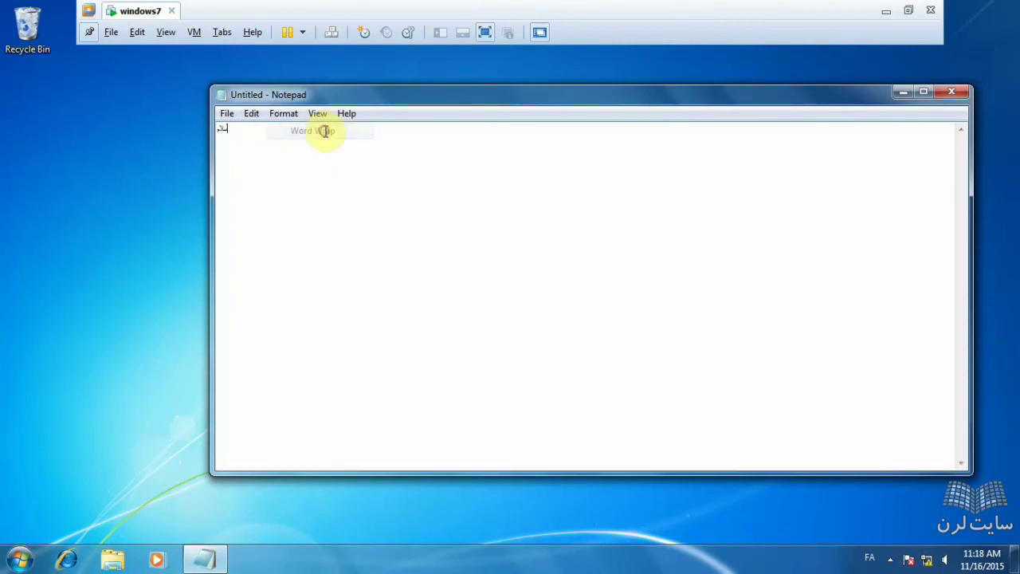
Set the Notepad font to Lucida Console, Bold, size 20
left_click(280, 117)
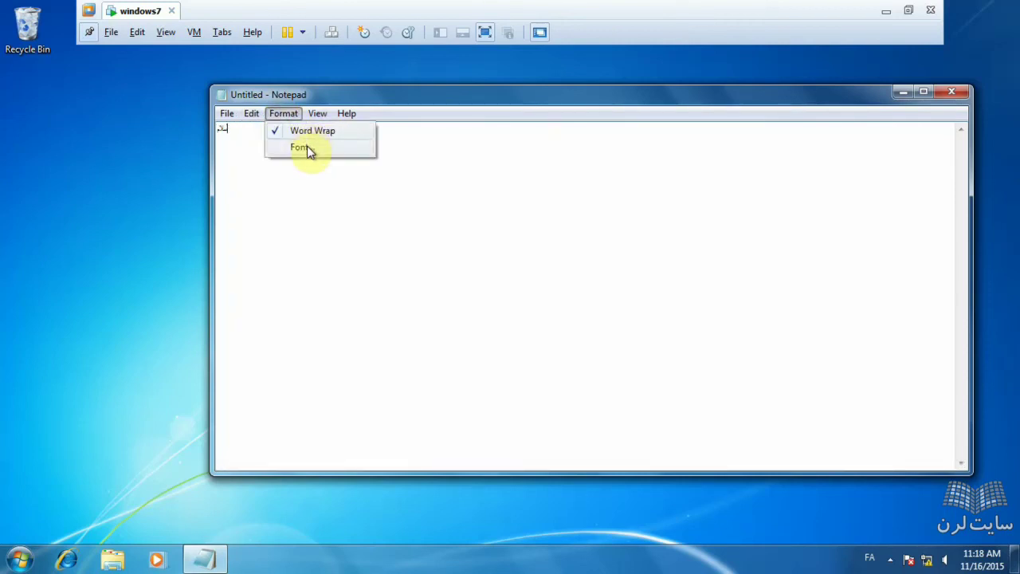
left_click(307, 147)
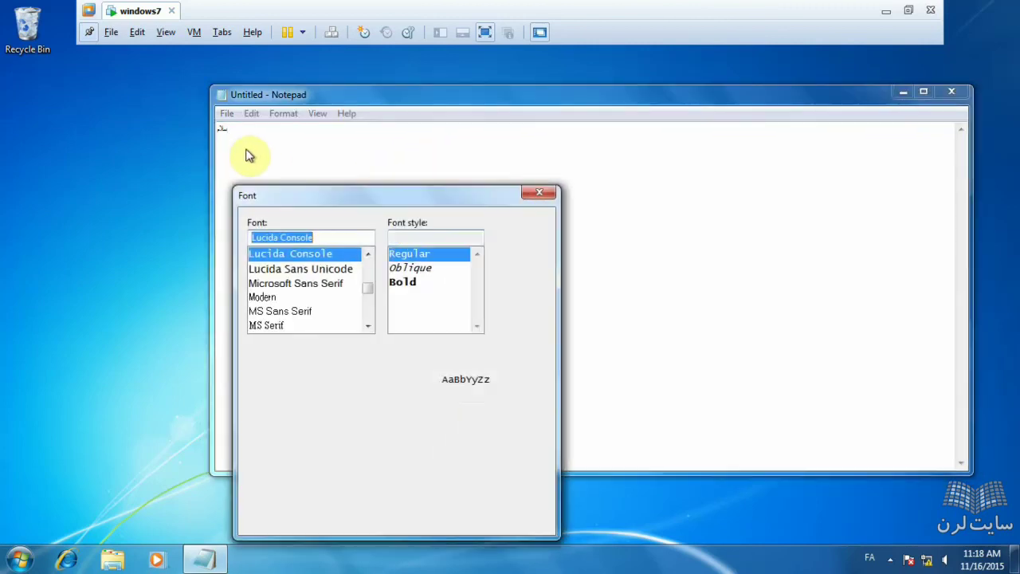
left_click(405, 283)
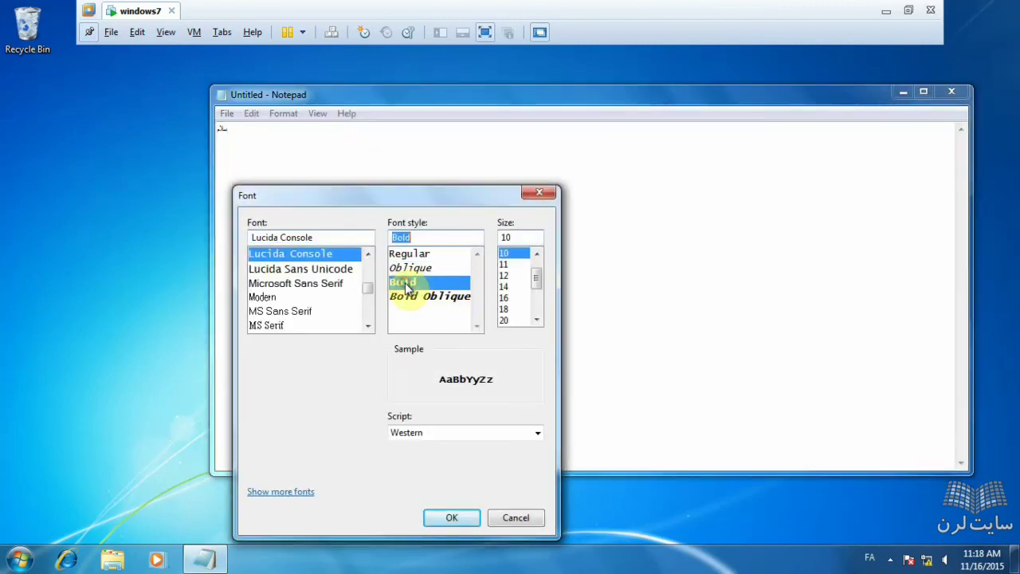
left_click(505, 319)
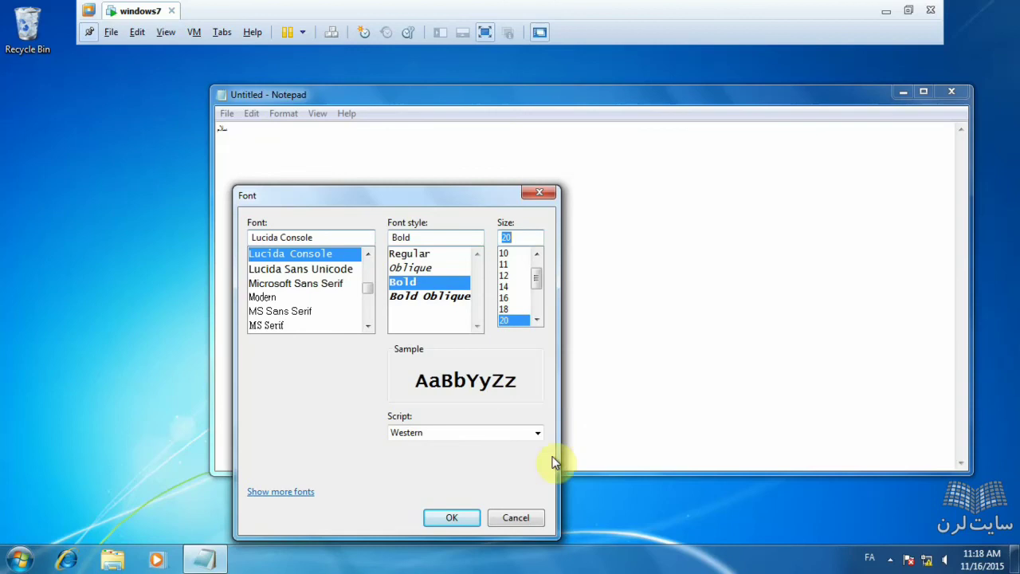
left_click(459, 518)
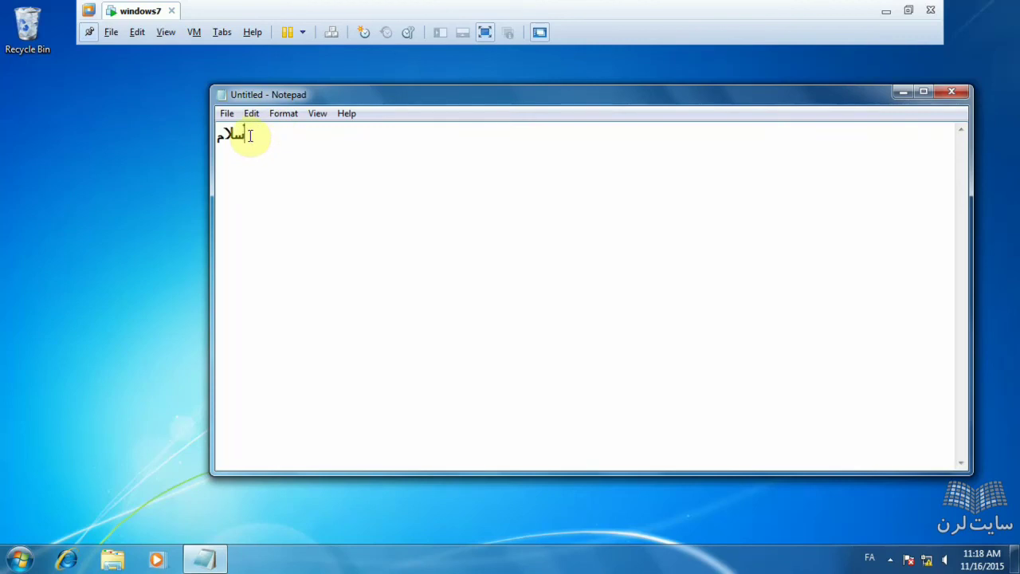
Switch the input language to English (United States) and write helo on a new line above the Persian word
left_click(870, 561)
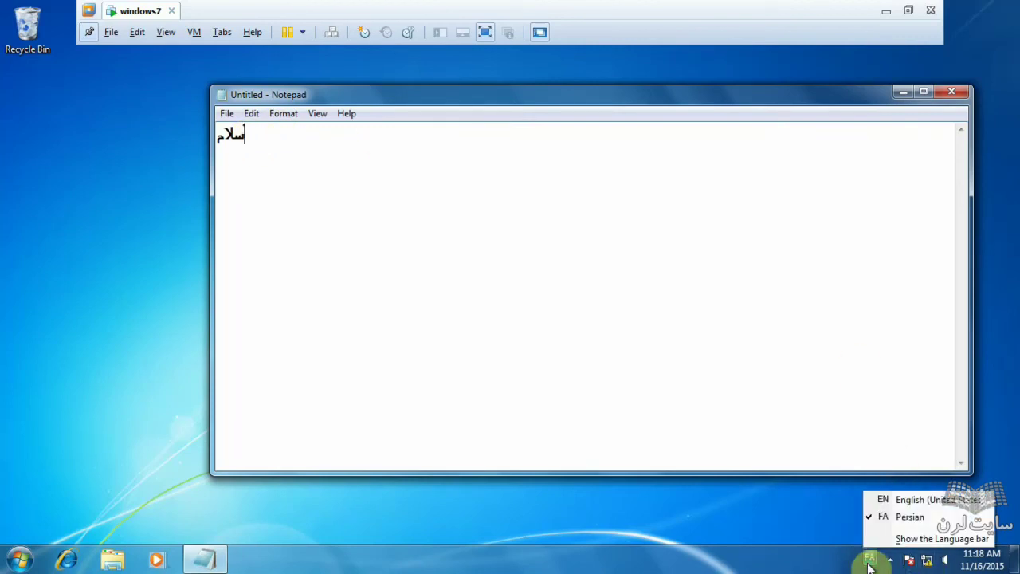
left_click(883, 501)
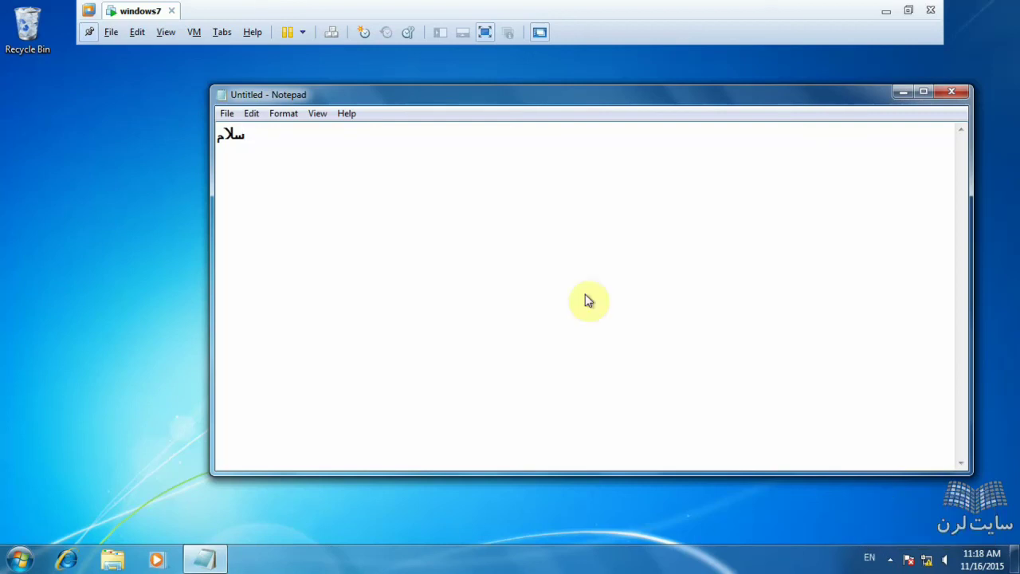
key("Return")
left_click(230, 136)
type("he")
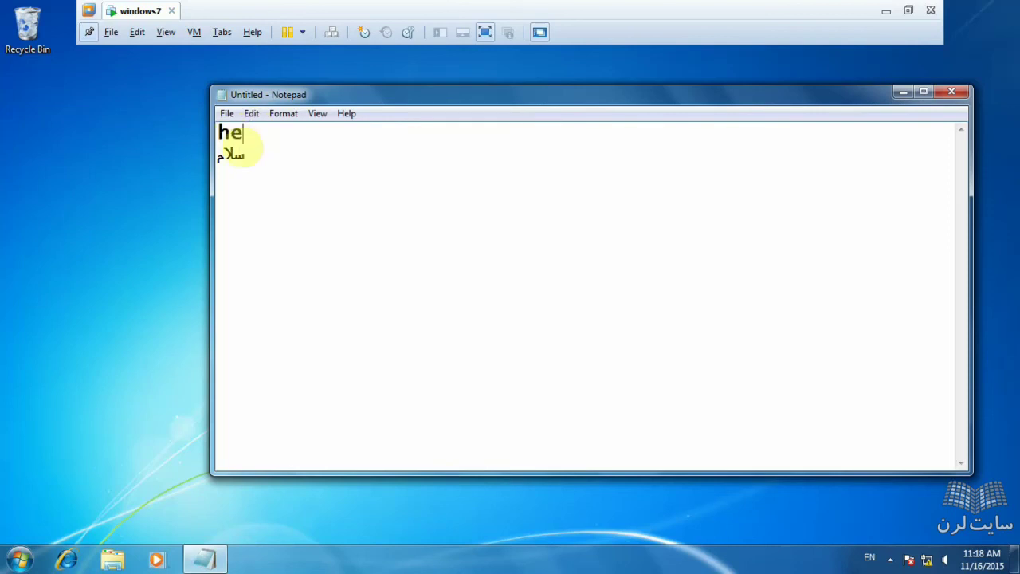
type("lo")
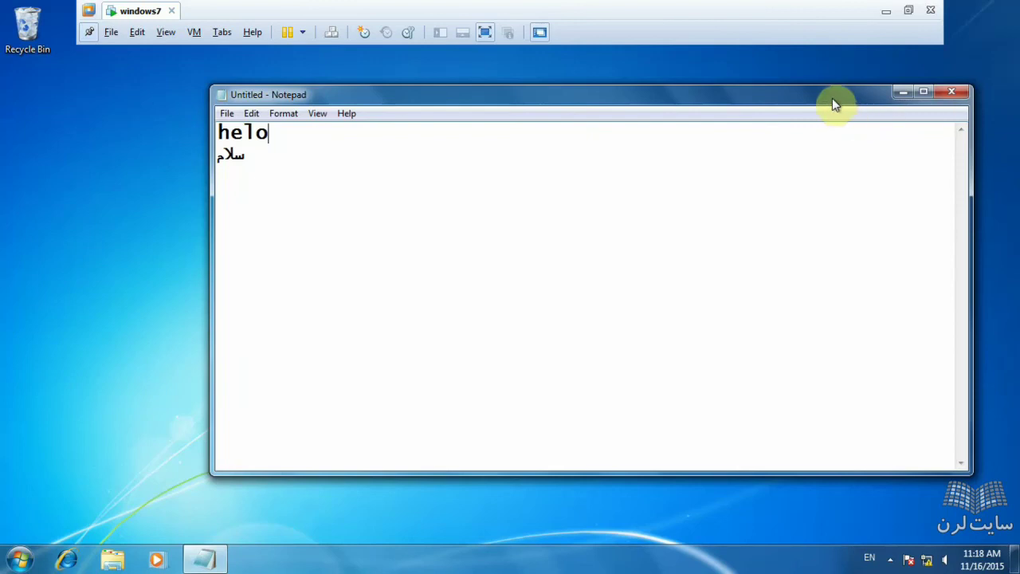
left_click_drag(830, 97, 747, 85)
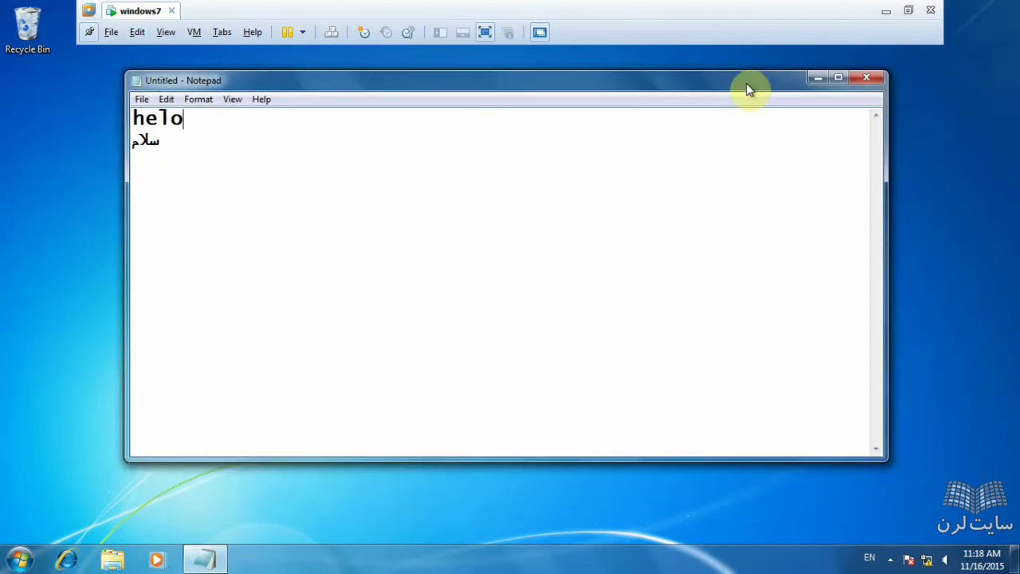